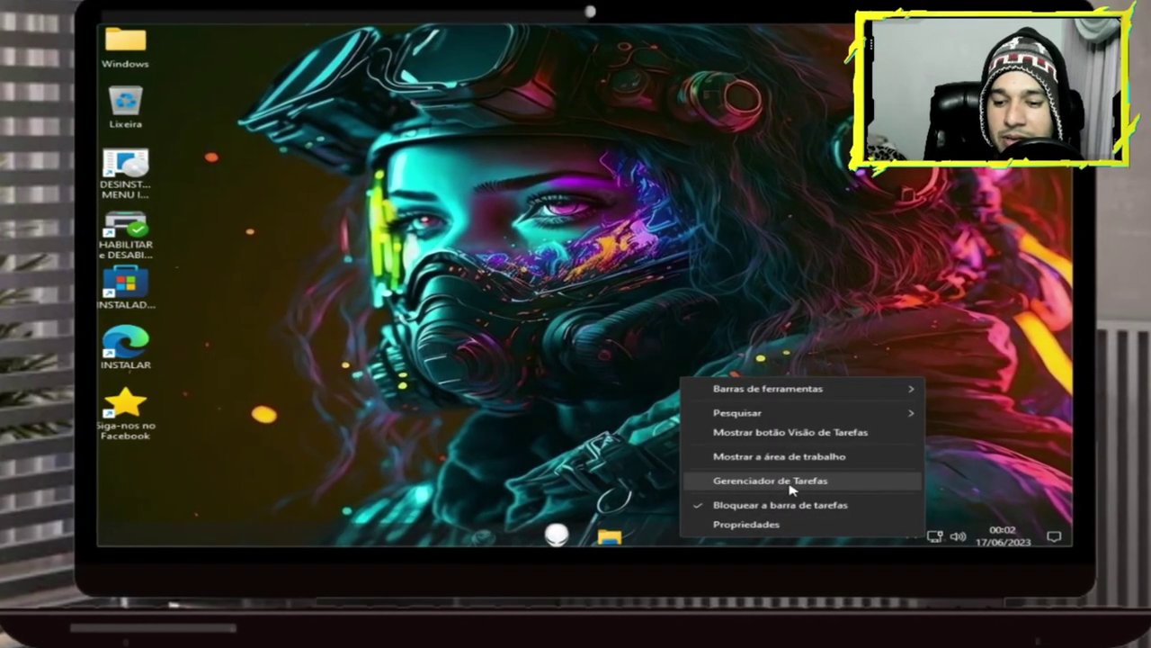
- Open Task Manager and view the CPU activity on its Desempenho page
left_click(782, 483)
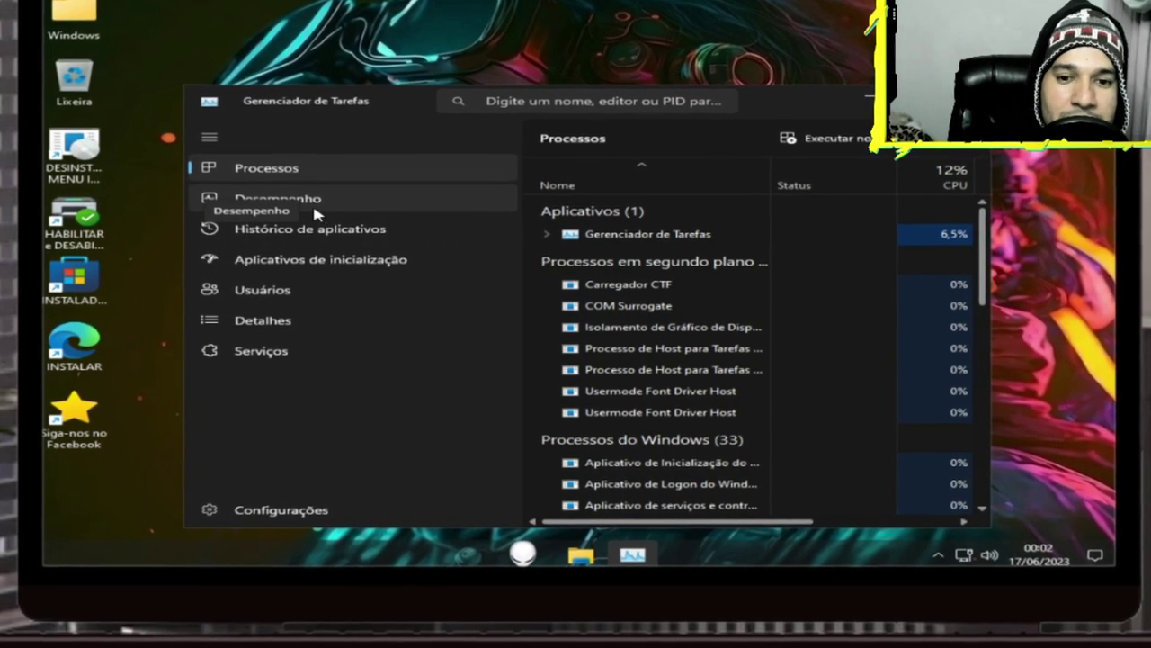
left_click(289, 197)
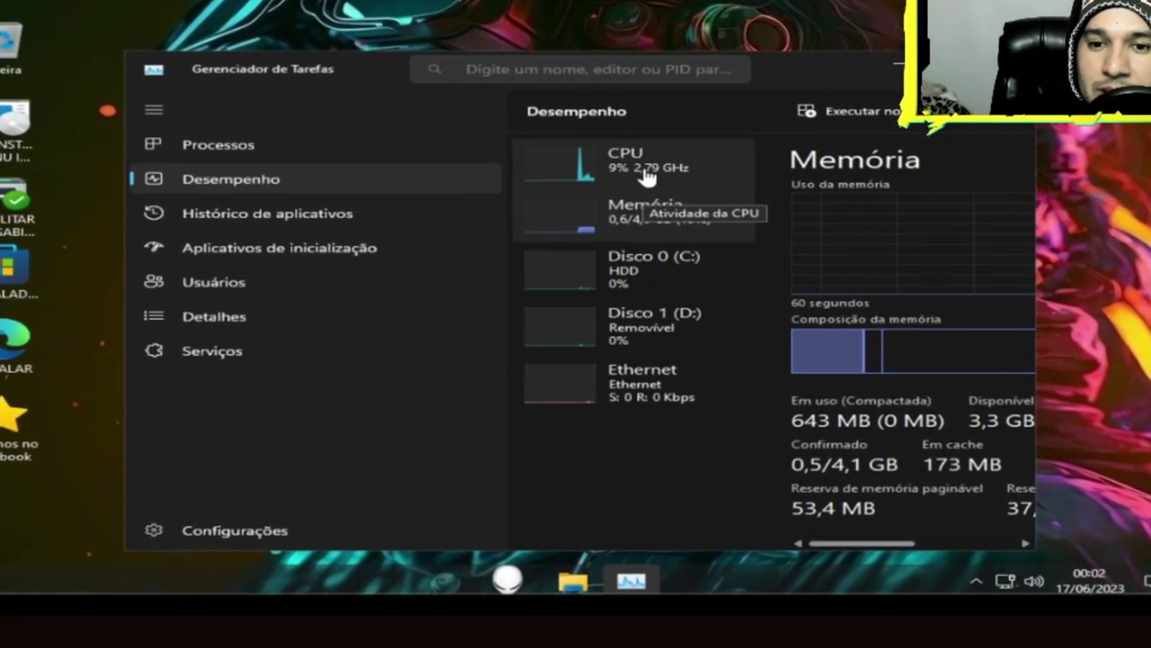
left_click(647, 173)
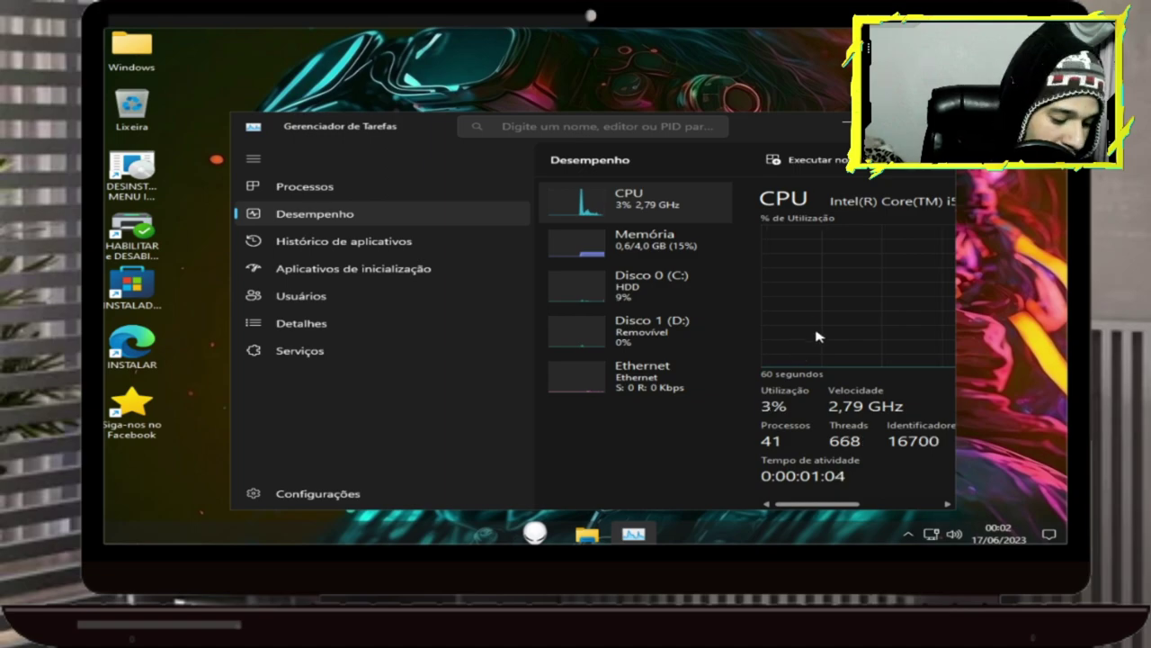
key("super")
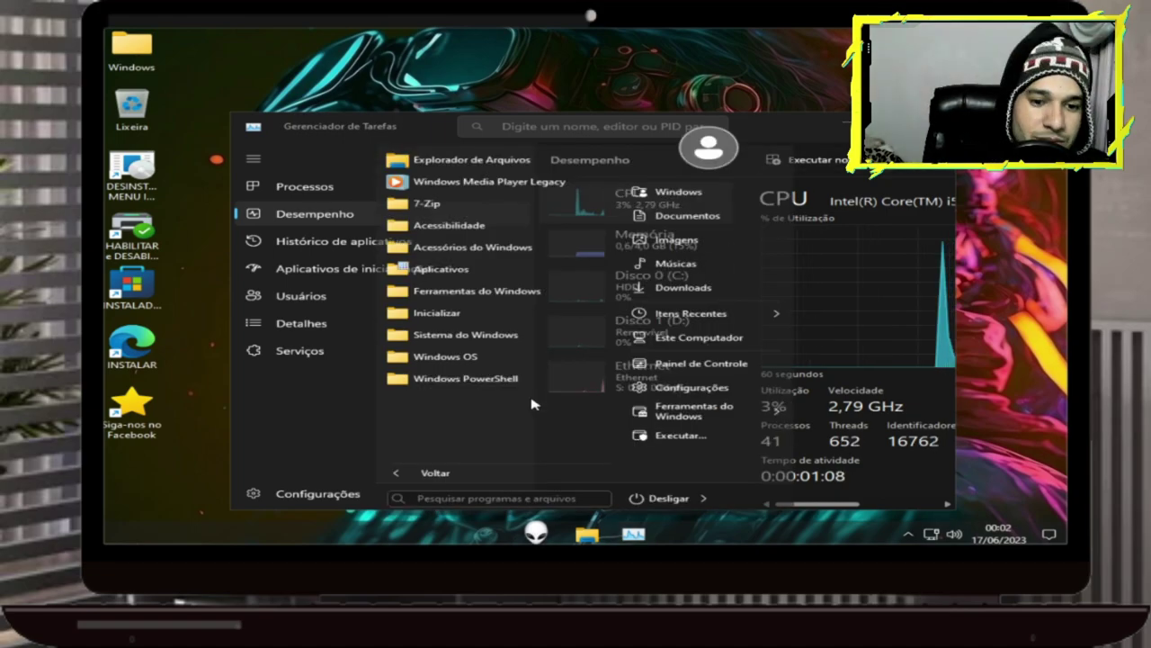
left_click(732, 68)
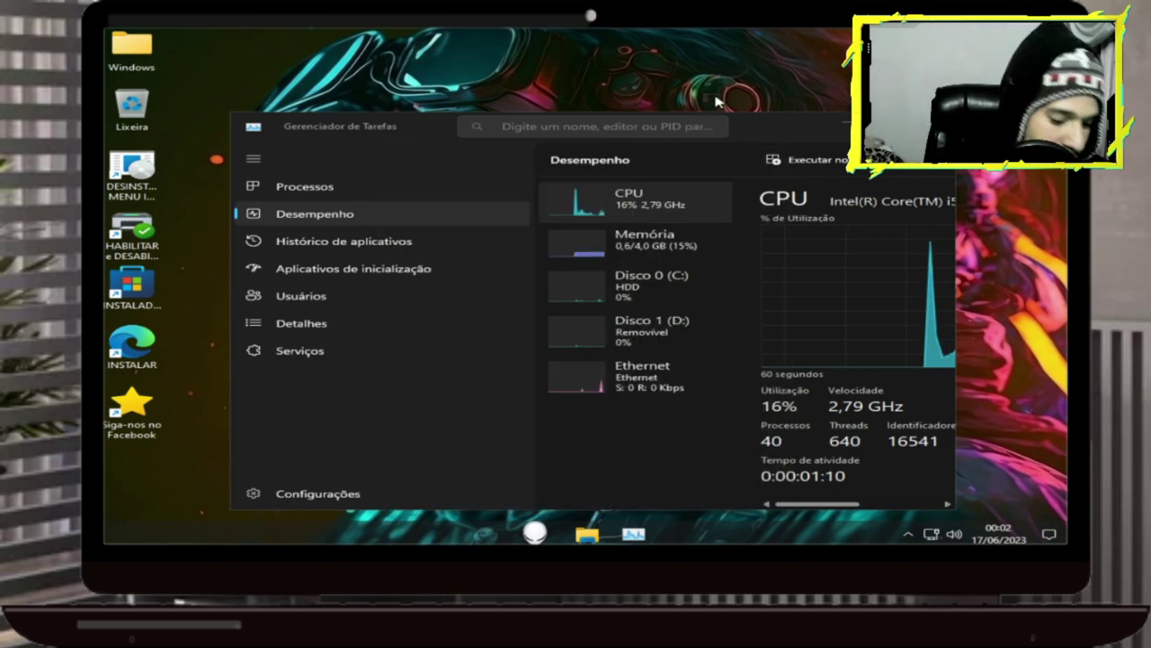
- Open Este Computador in File Explorer and check the space usage in the properties of Disco Local (C:)
key("super+e")
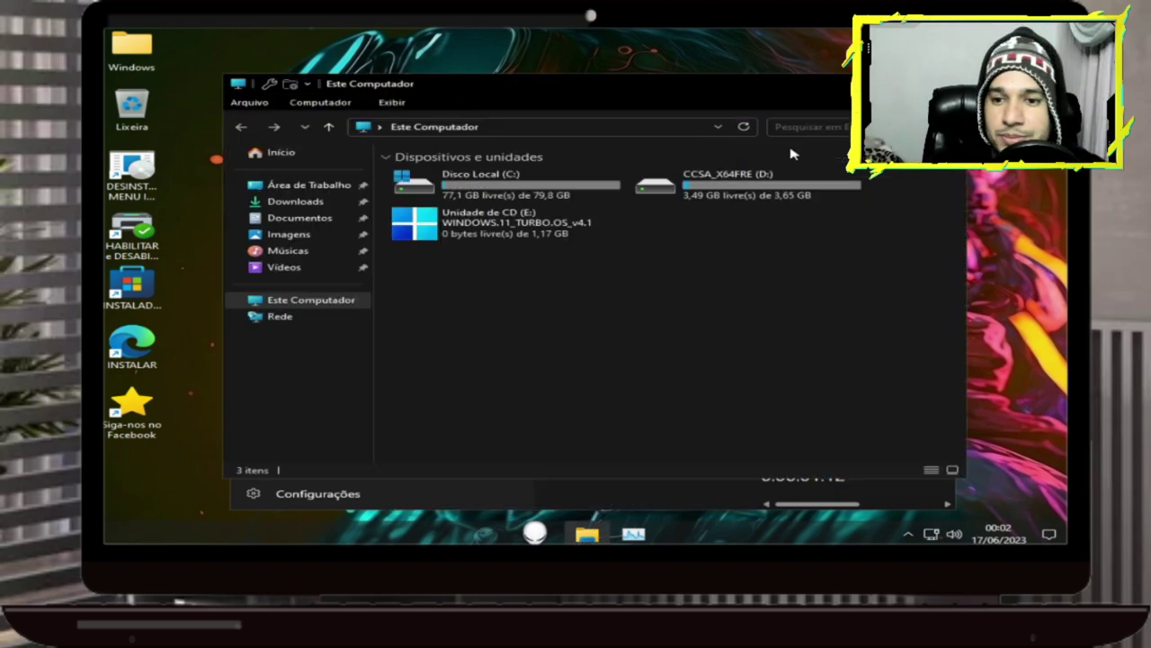
right_click(516, 177)
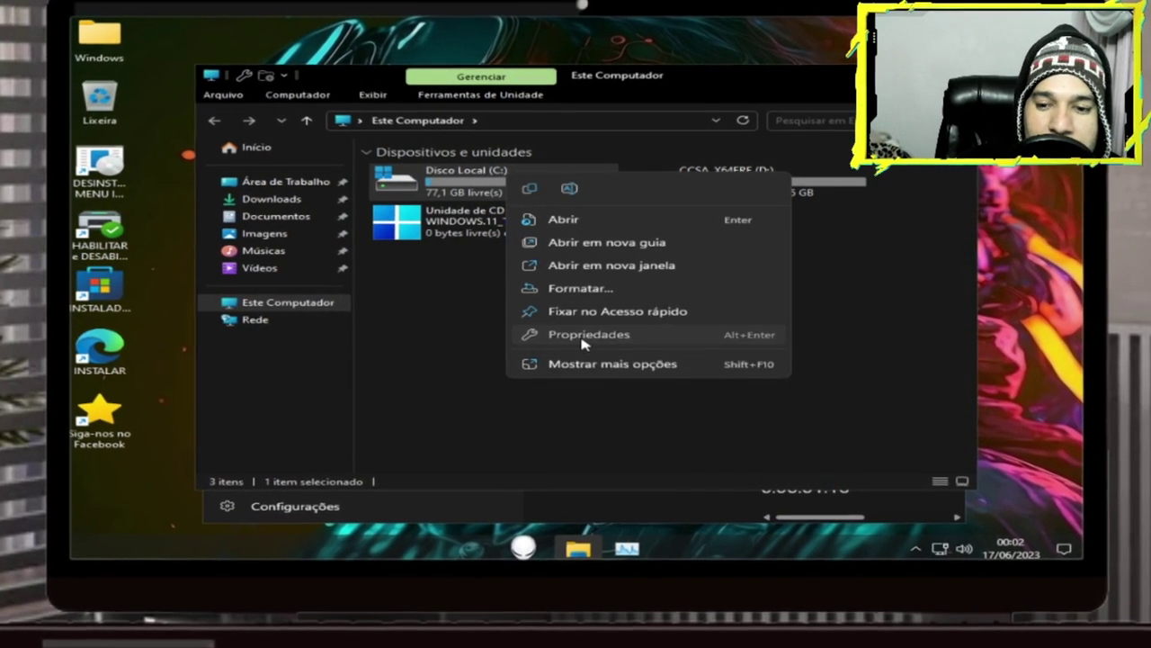
left_click(586, 334)
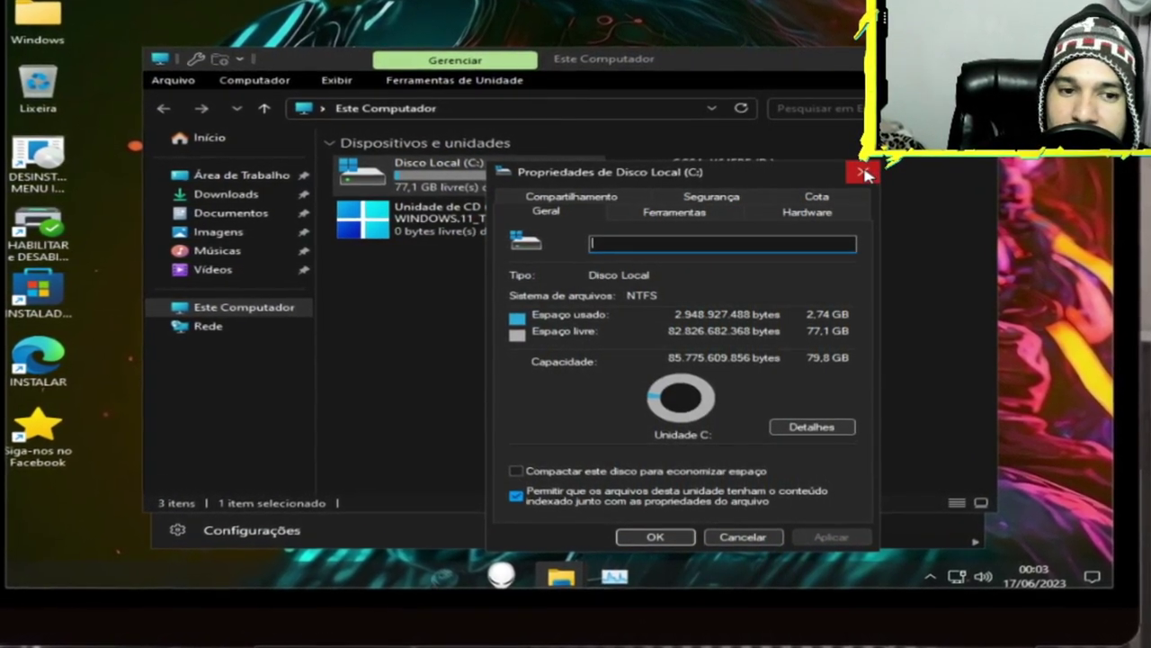
left_click(866, 174)
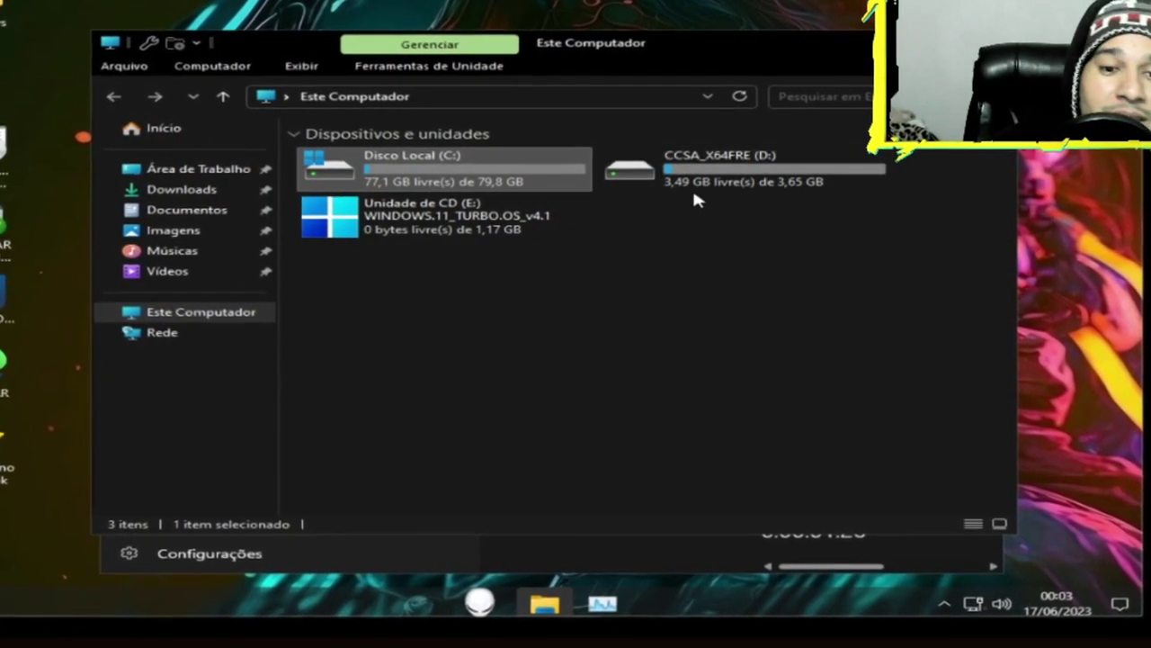
- Check the properties of the CD drive (E:) holding WINDOWS.11_TURBO.OS_v4.1, and close the open windows, including Task Manager
left_click(455, 233)
right_click(514, 241)
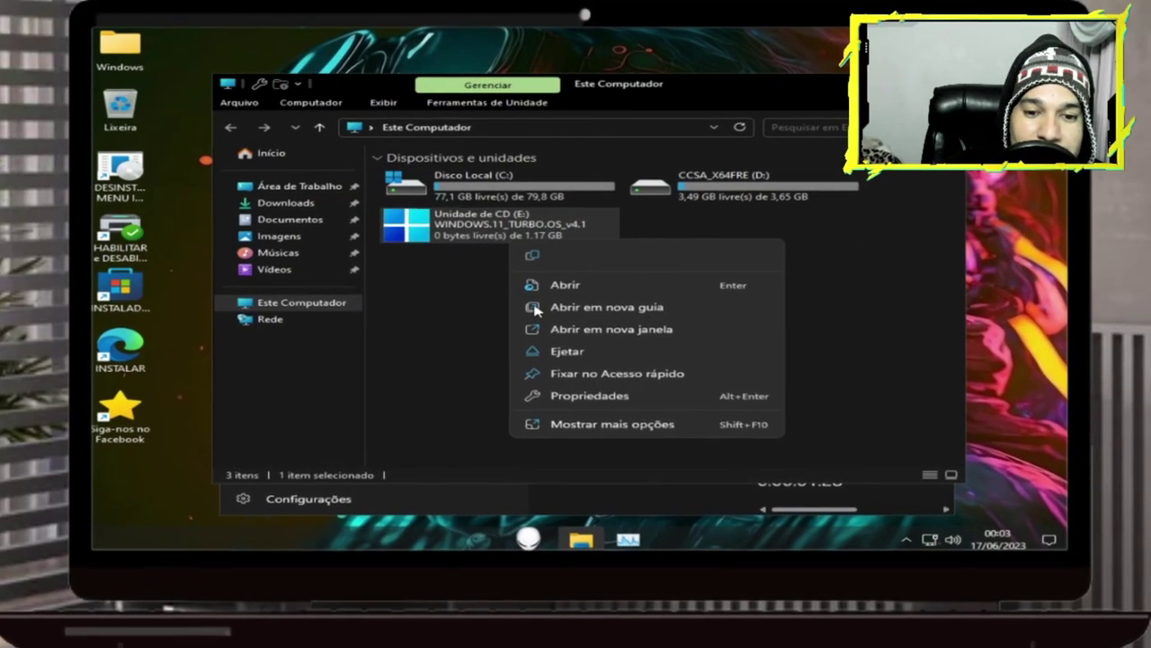
left_click(585, 404)
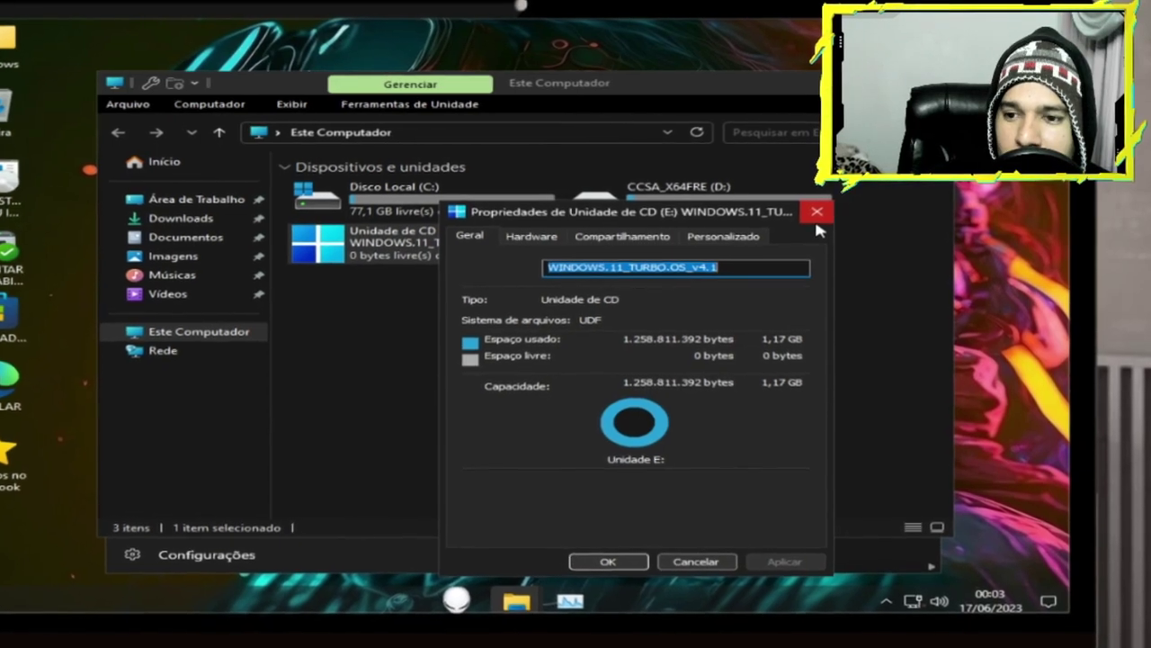
left_click(819, 212)
key("ctrl+shift+Escape")
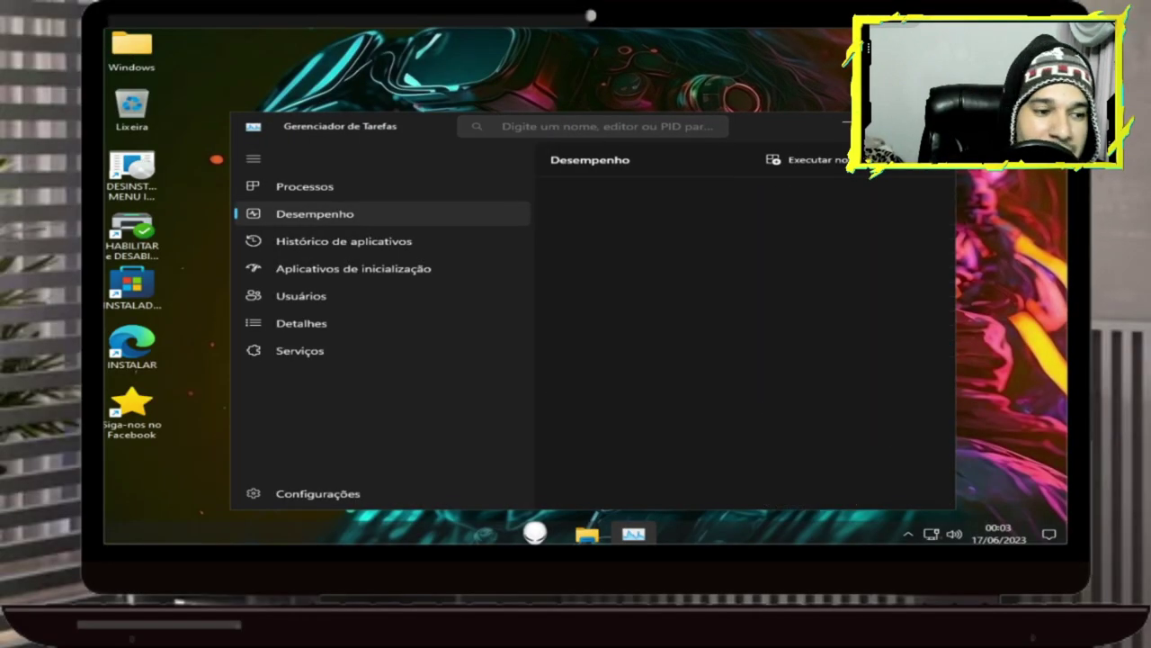
key("alt+F4")
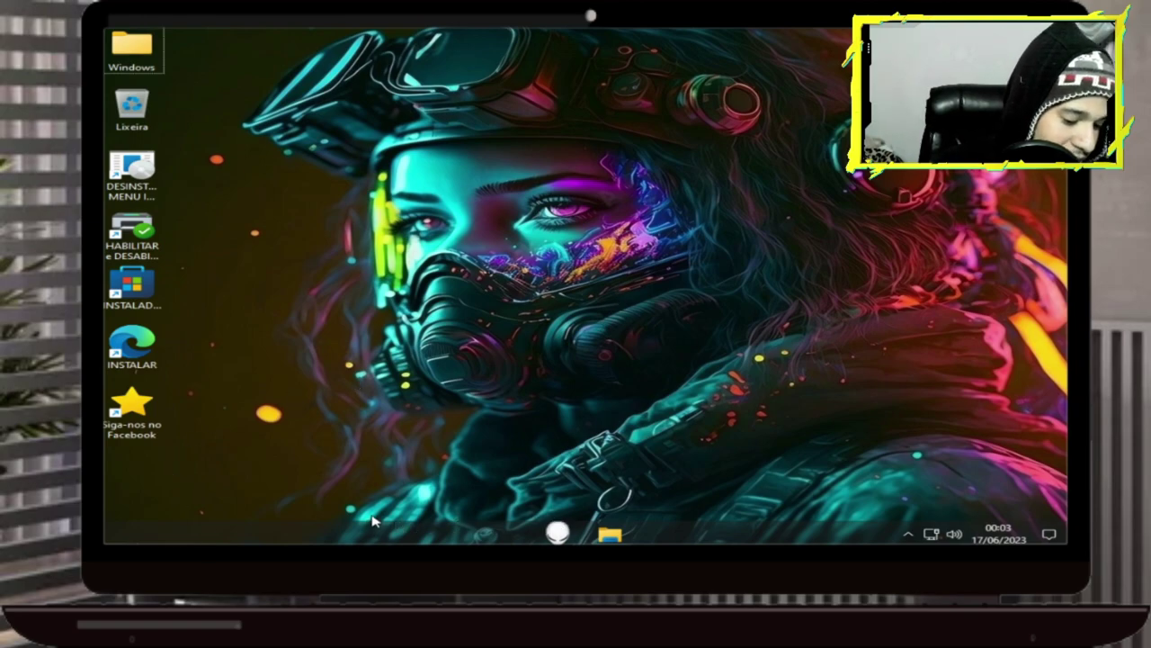
- Run winver to view the Windows version and build, and close the Sobre o Windows dialog
key("super+r")
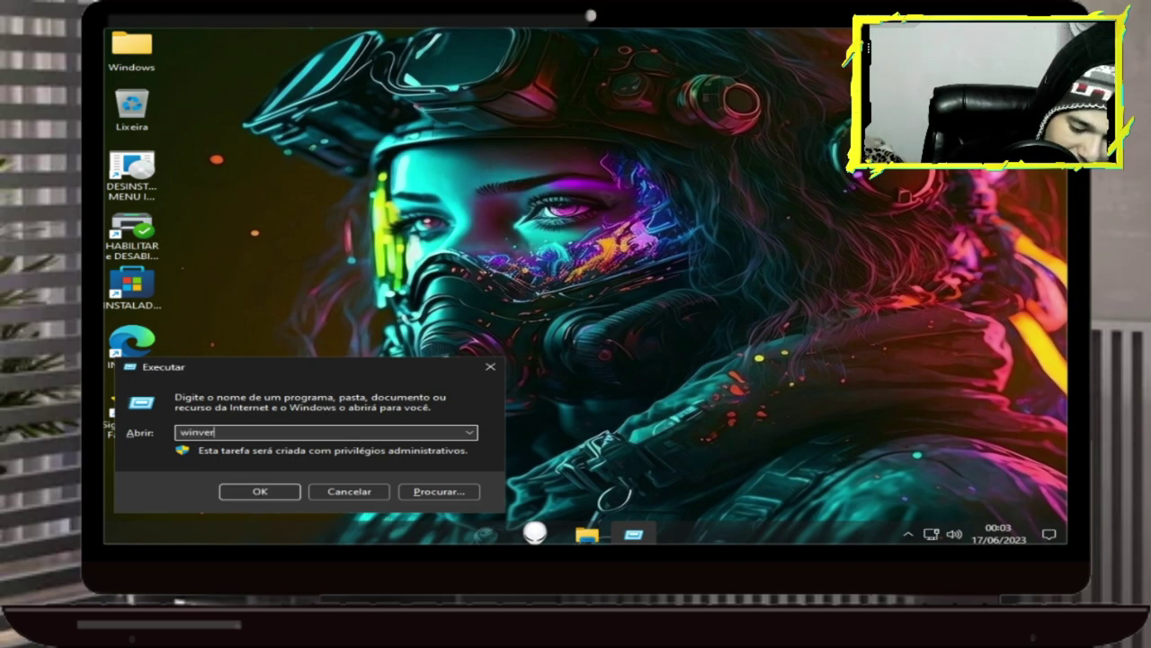
type("winver")
key("Return")
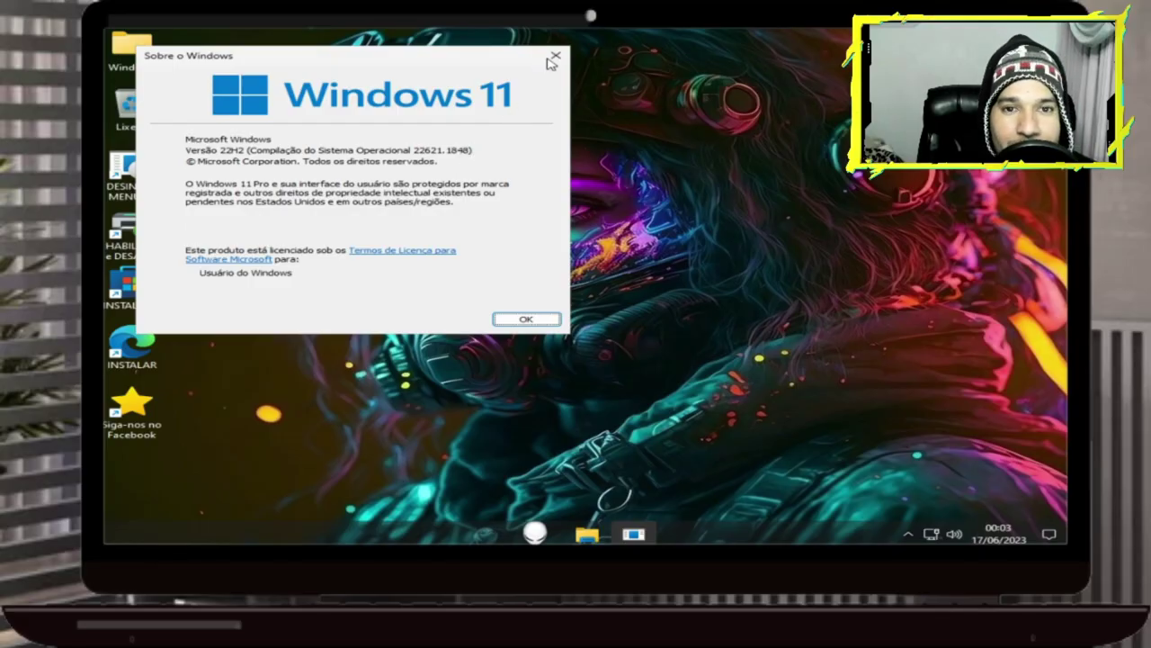
left_click(556, 57)
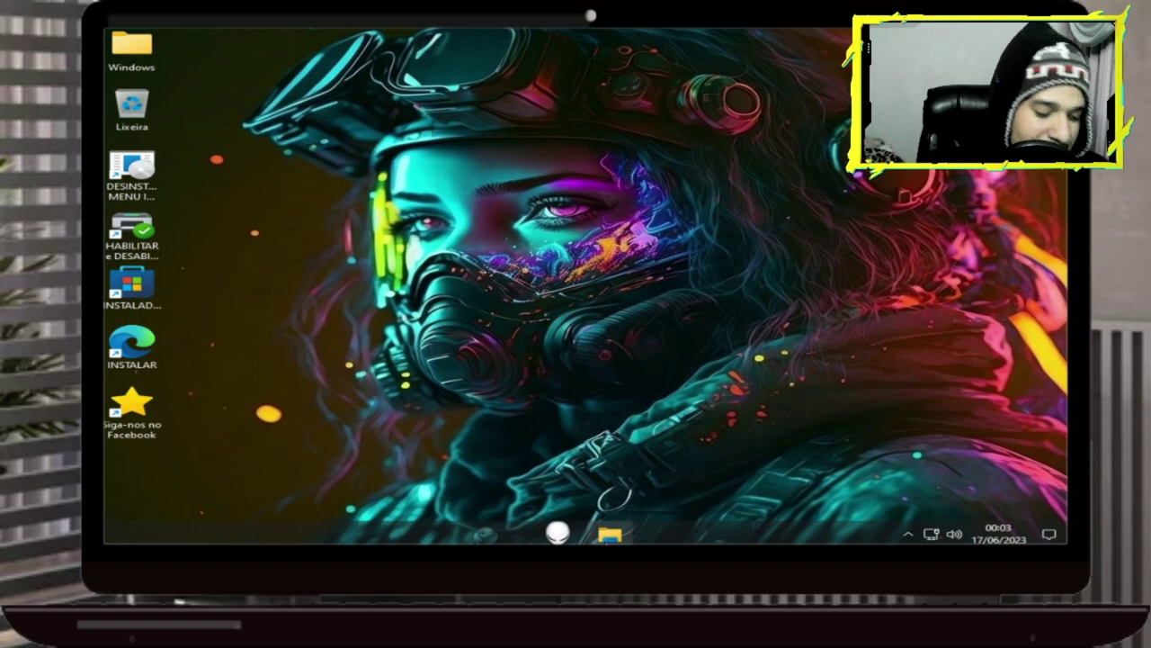
left_click(611, 536)
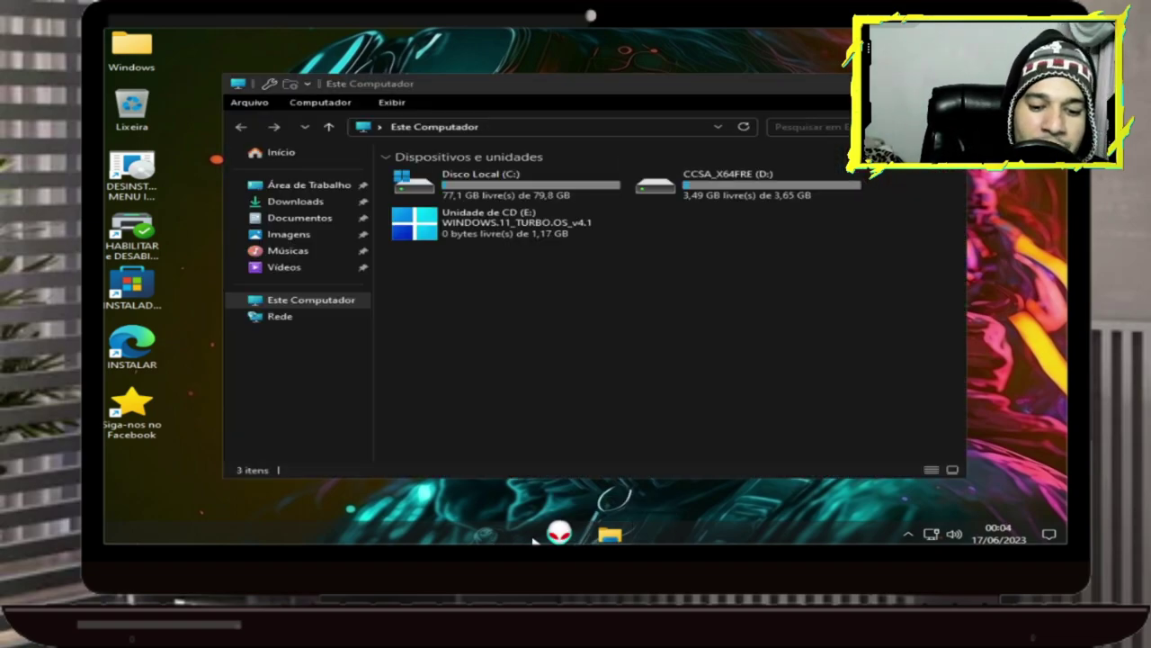
left_click(611, 536)
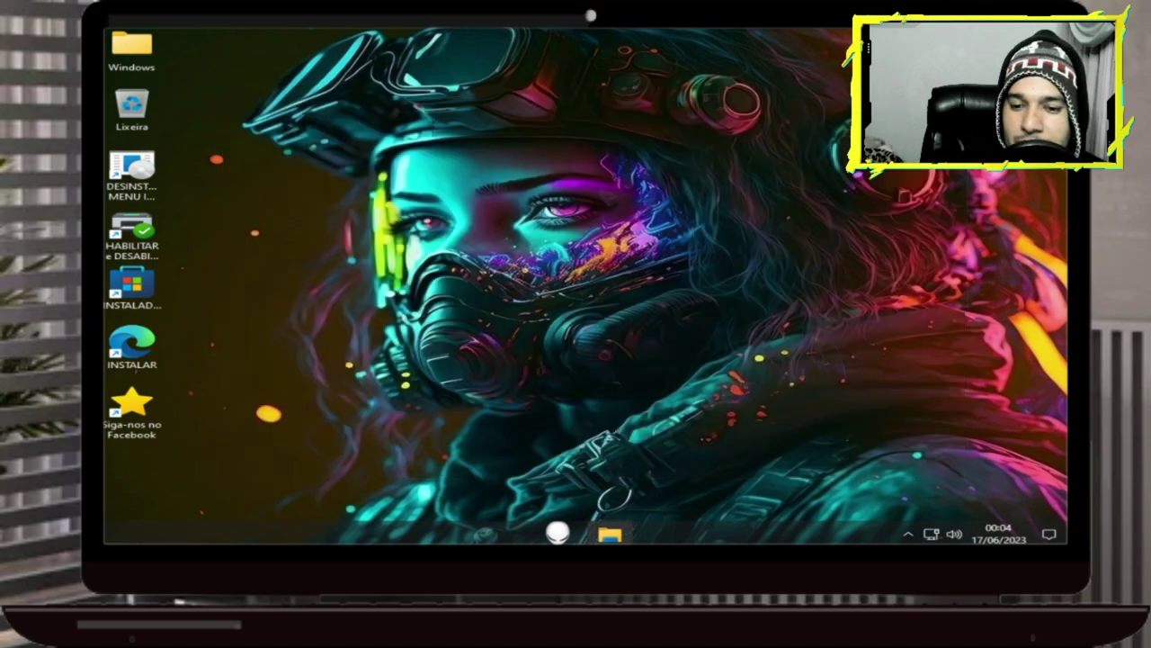
left_click(559, 534)
left_click(559, 535)
right_click(559, 534)
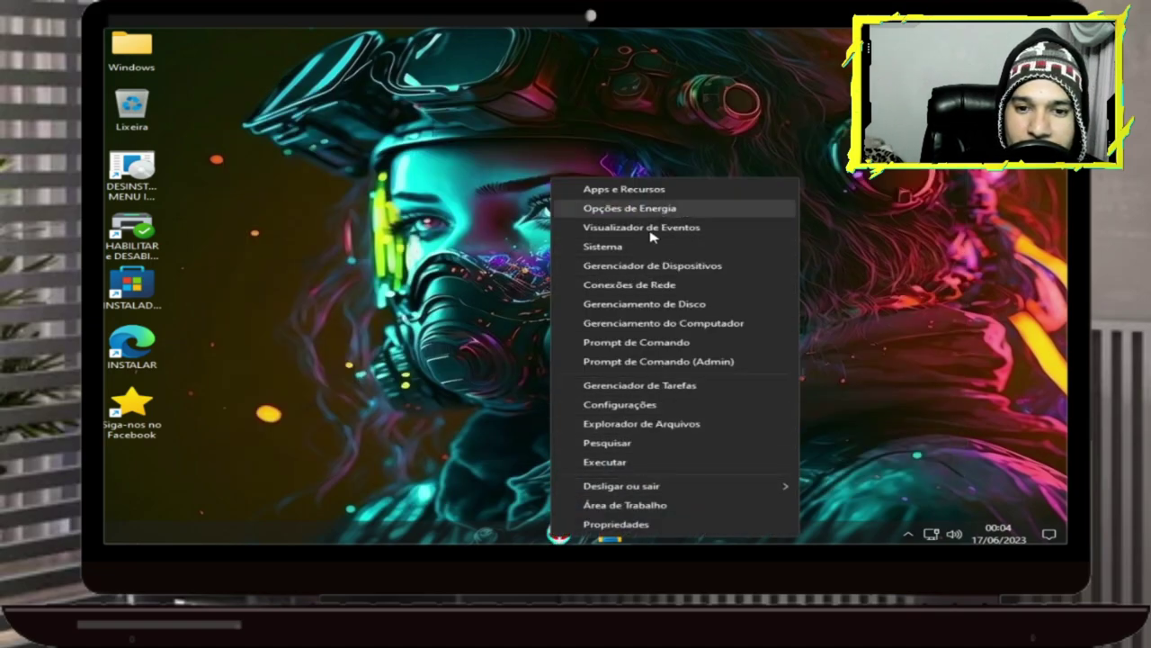
left_click(518, 537)
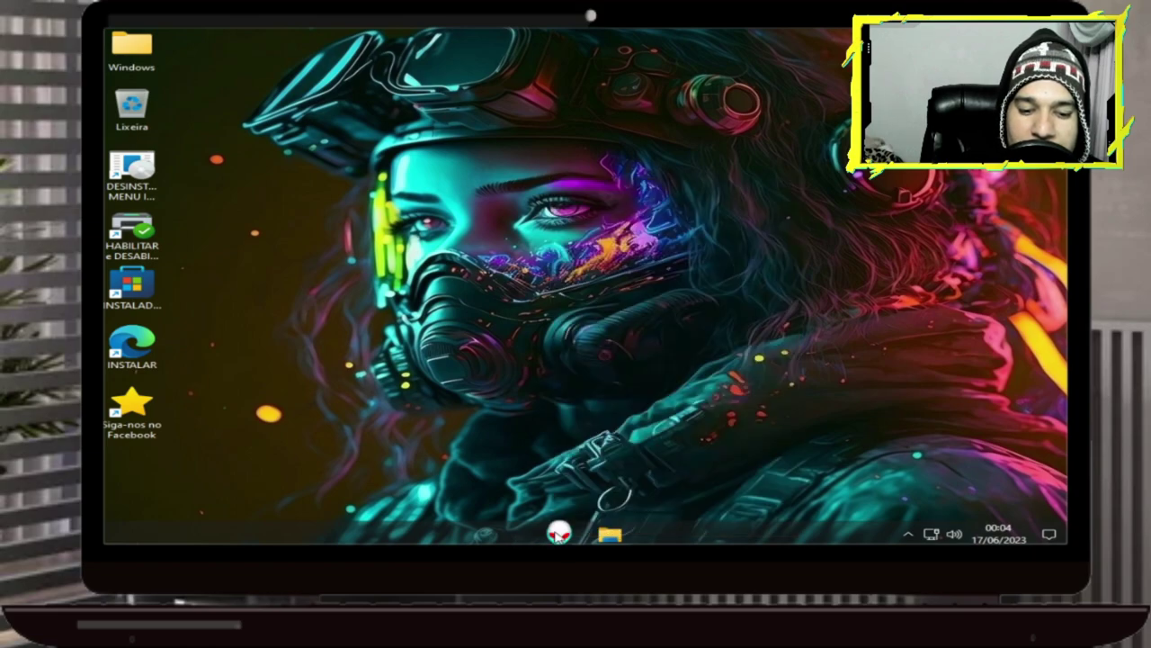
- In the StartAllBack taskbar settings, change the Start button icon to the blue Windows logo just before the red gauge icon
right_click(556, 537)
left_click(616, 519)
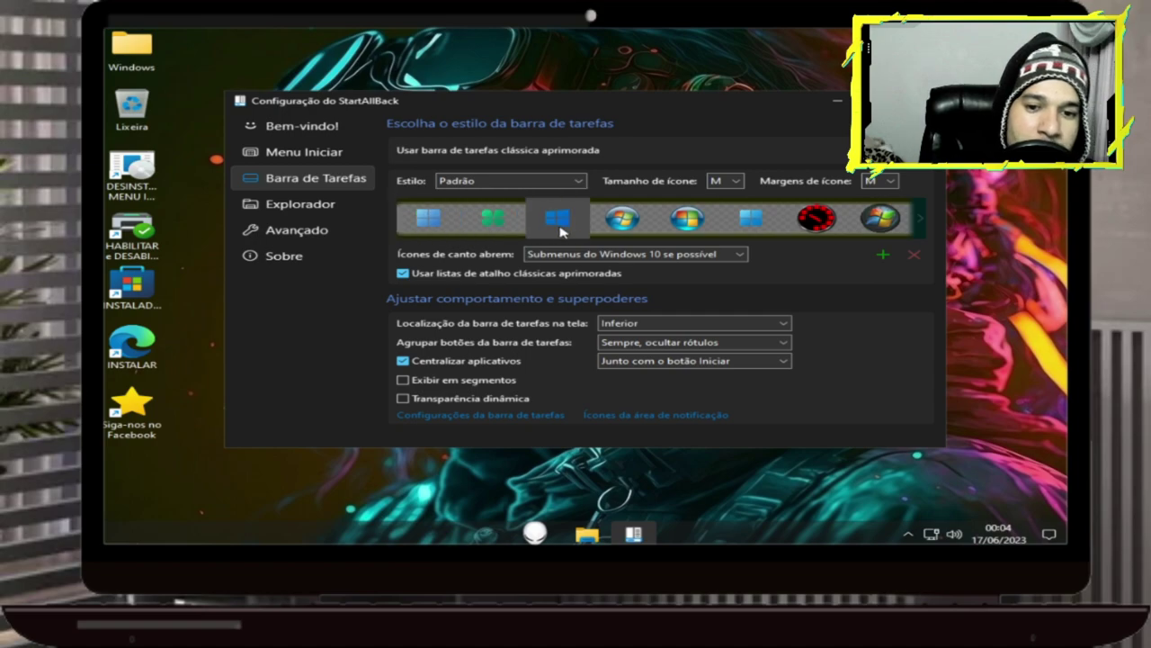
left_click(429, 219)
left_click(746, 223)
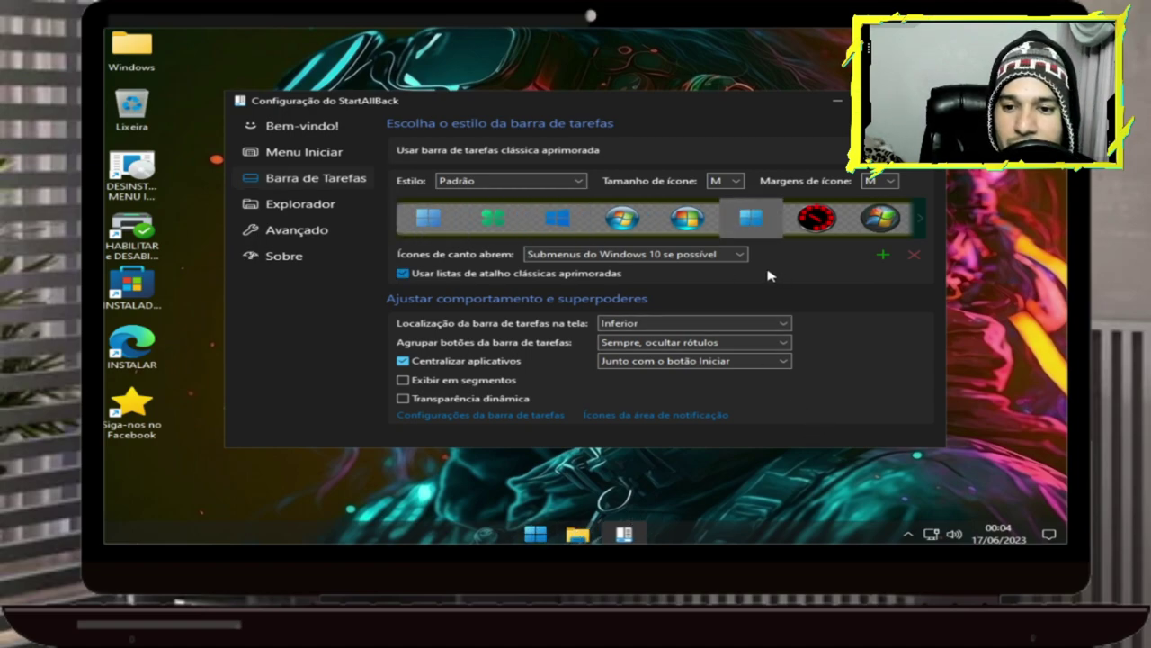
left_click(310, 229)
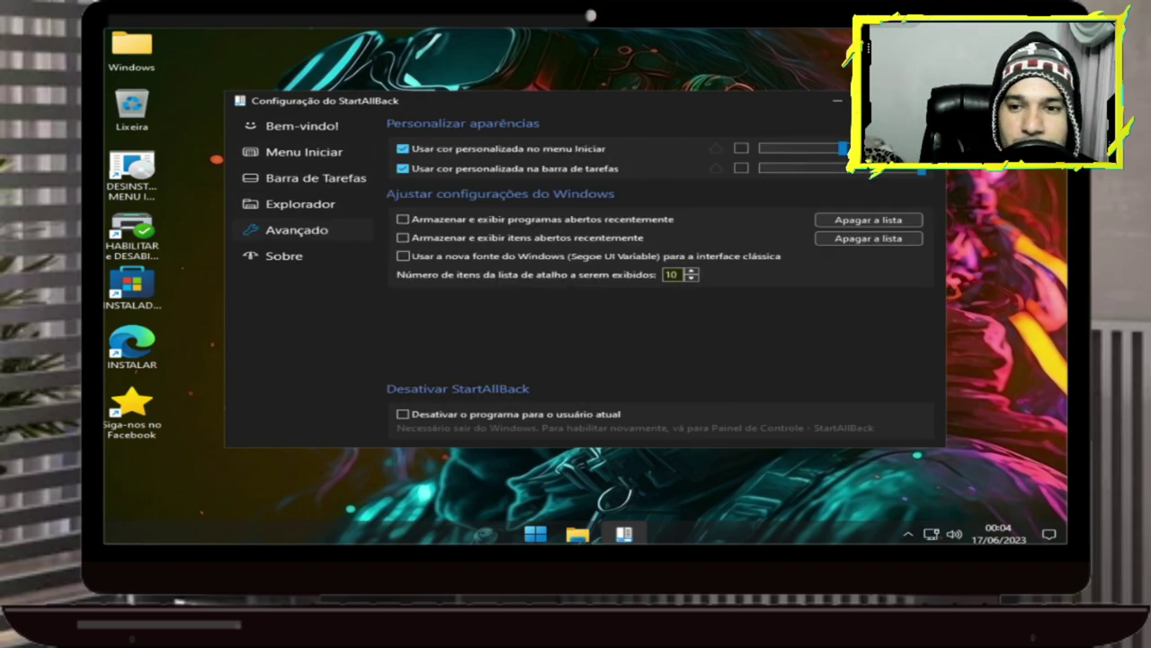
key("alt+F4")
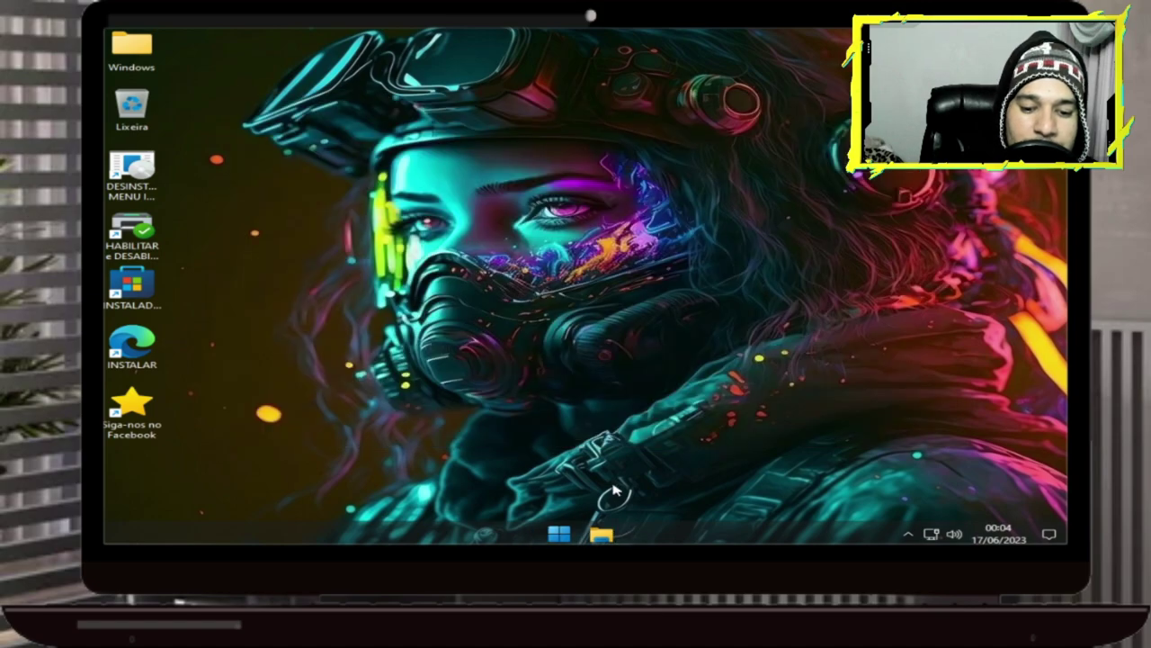
- Open the Control Panel and view the installed programs in Programas e Recursos
left_click(555, 534)
left_click(555, 534)
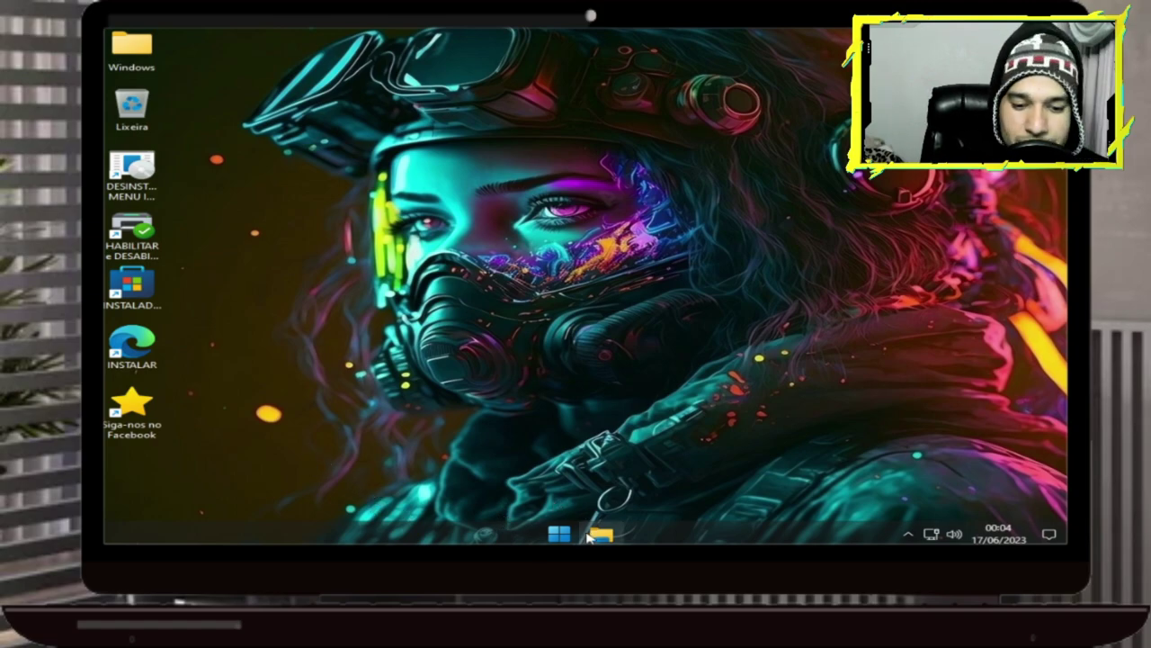
left_click(560, 535)
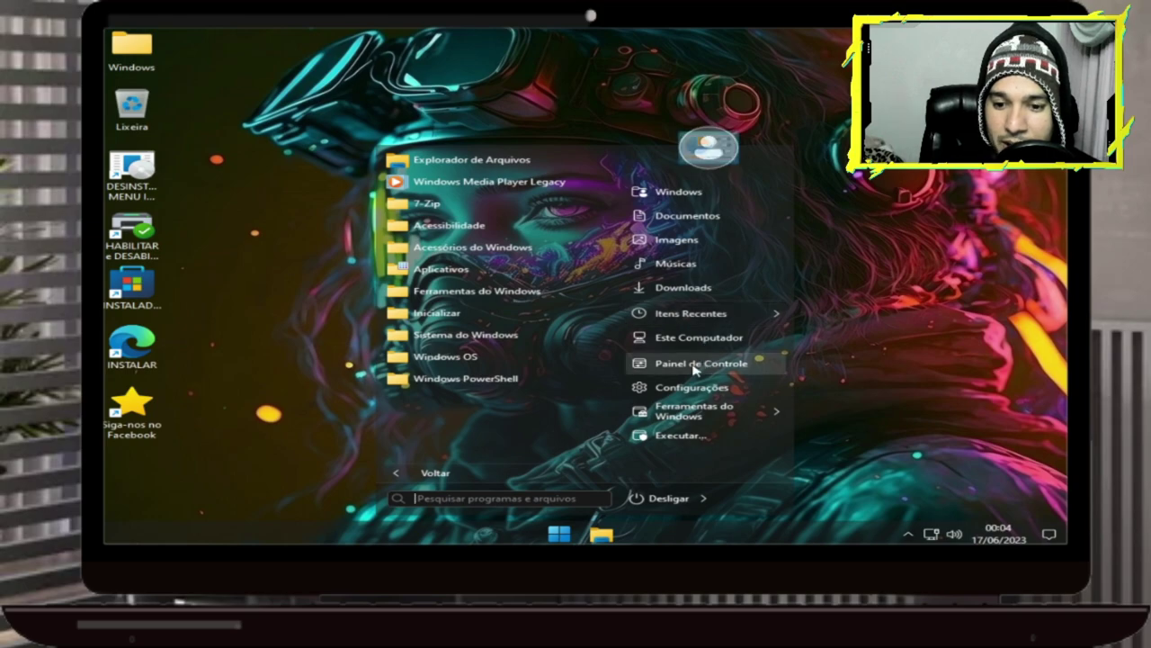
left_click(698, 364)
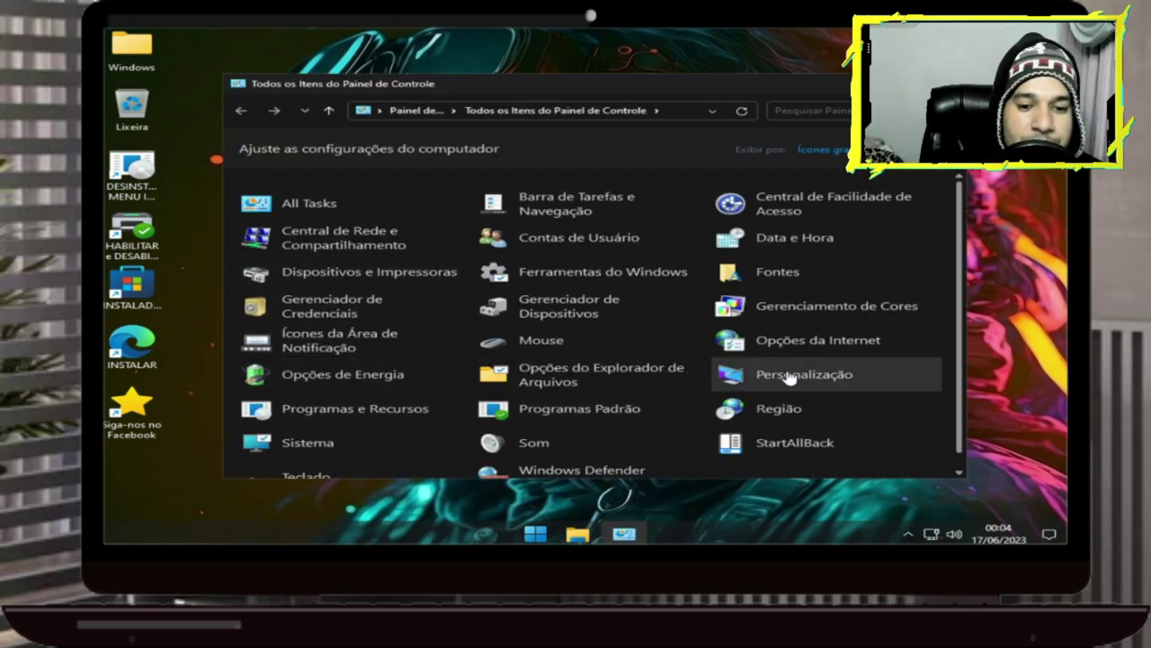
left_click(369, 419)
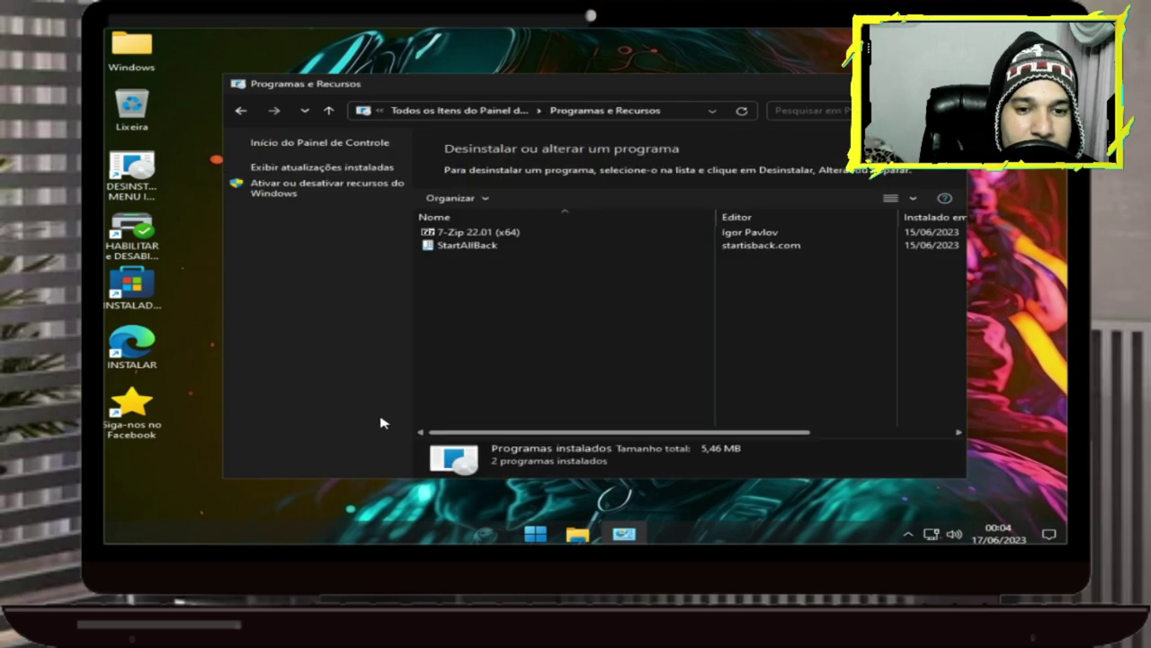
- Examine the installed Windows updates, including the security update's installation date and details, and close the window
left_click(316, 168)
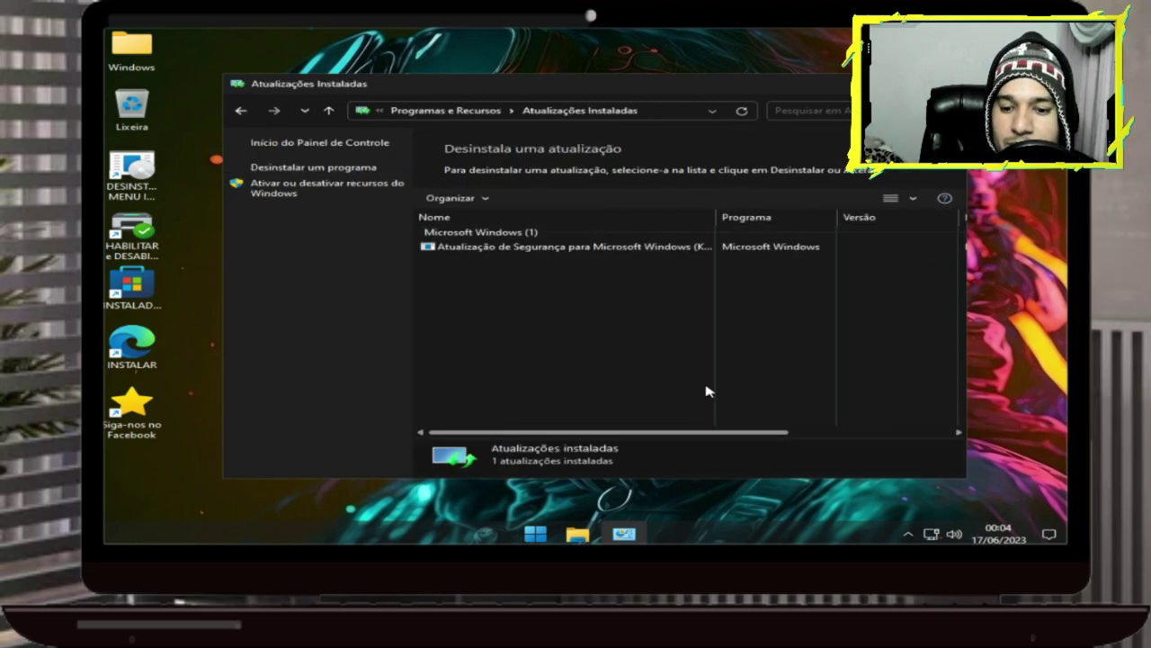
left_click_drag(708, 437, 947, 399)
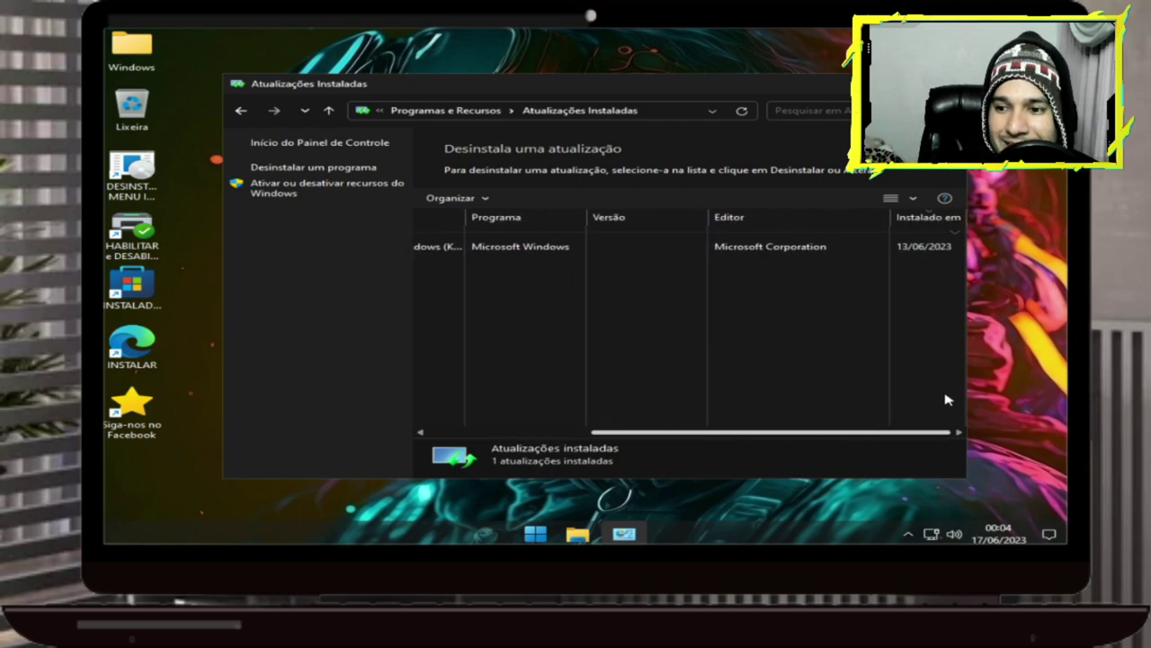
left_click(906, 251)
left_click_drag(911, 436, 659, 423)
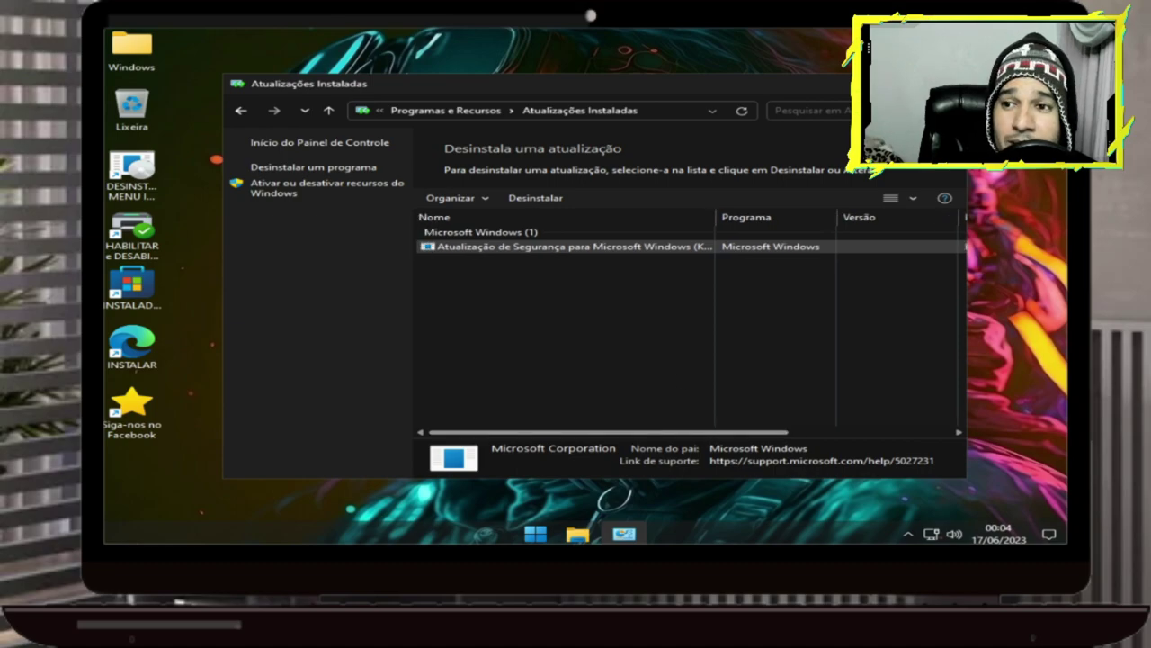
key("alt+F4")
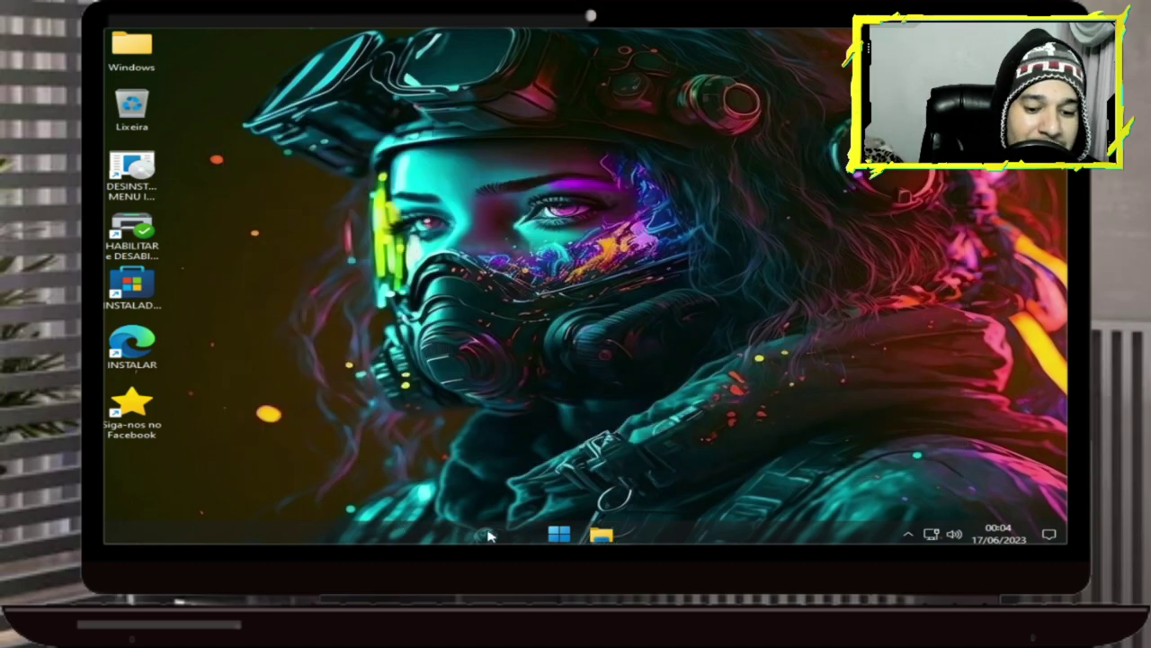
- Expand the Aplicativos folder in the Start menu's program list and look through its apps
left_click(559, 536)
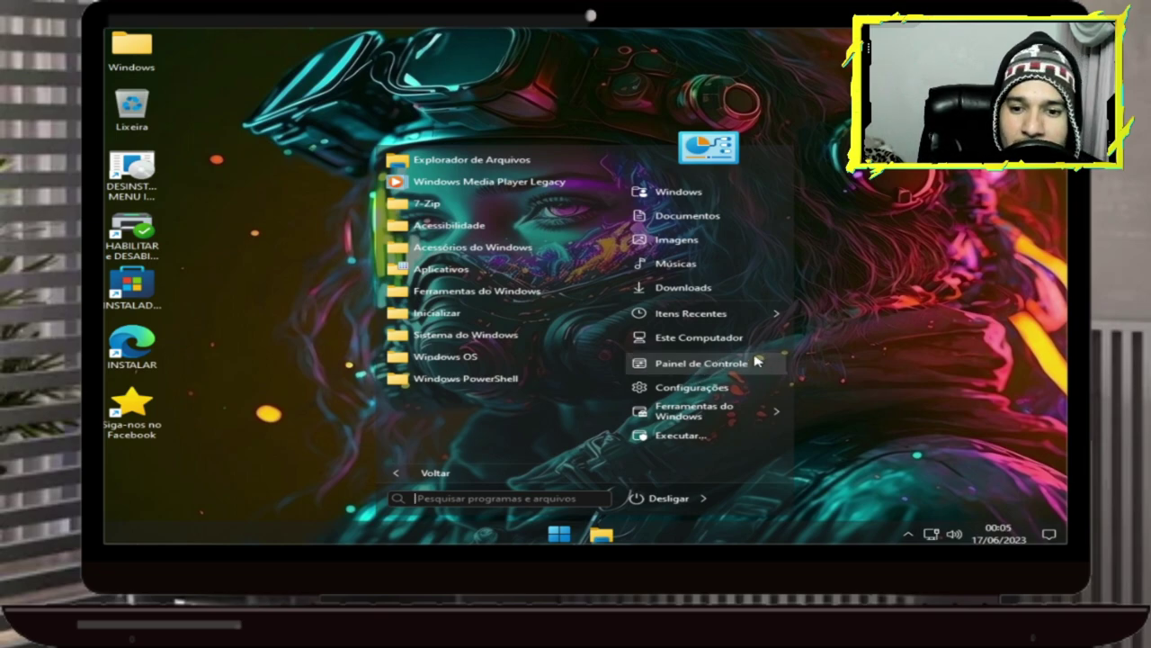
left_click(430, 273)
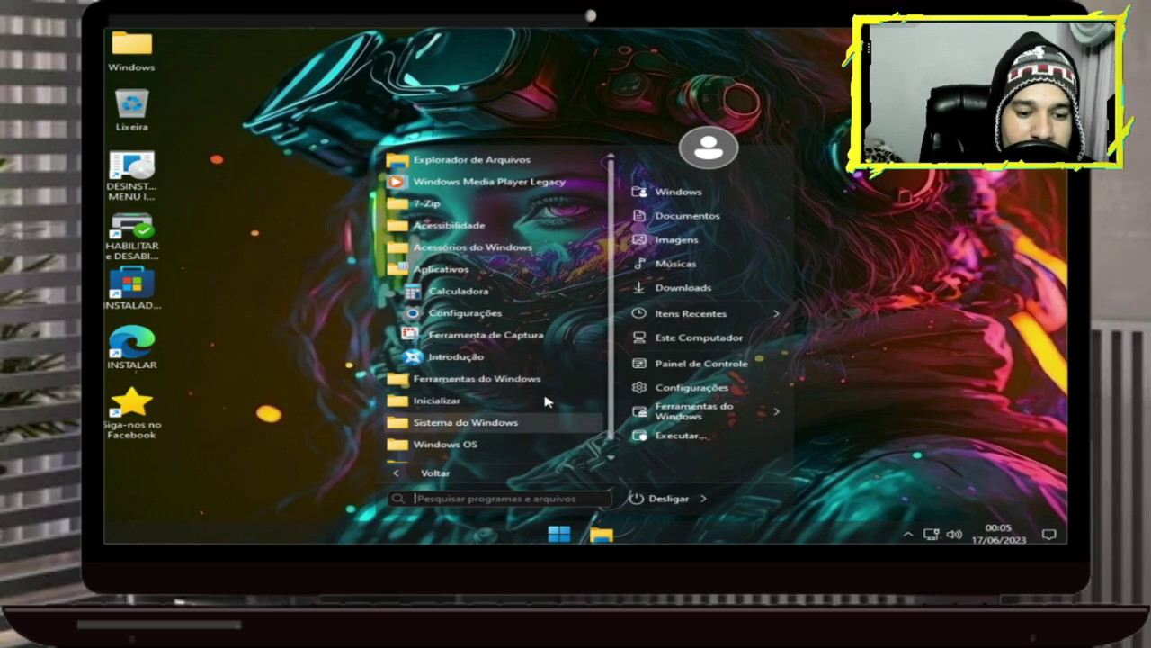
scroll(515, 417, "down", 1)
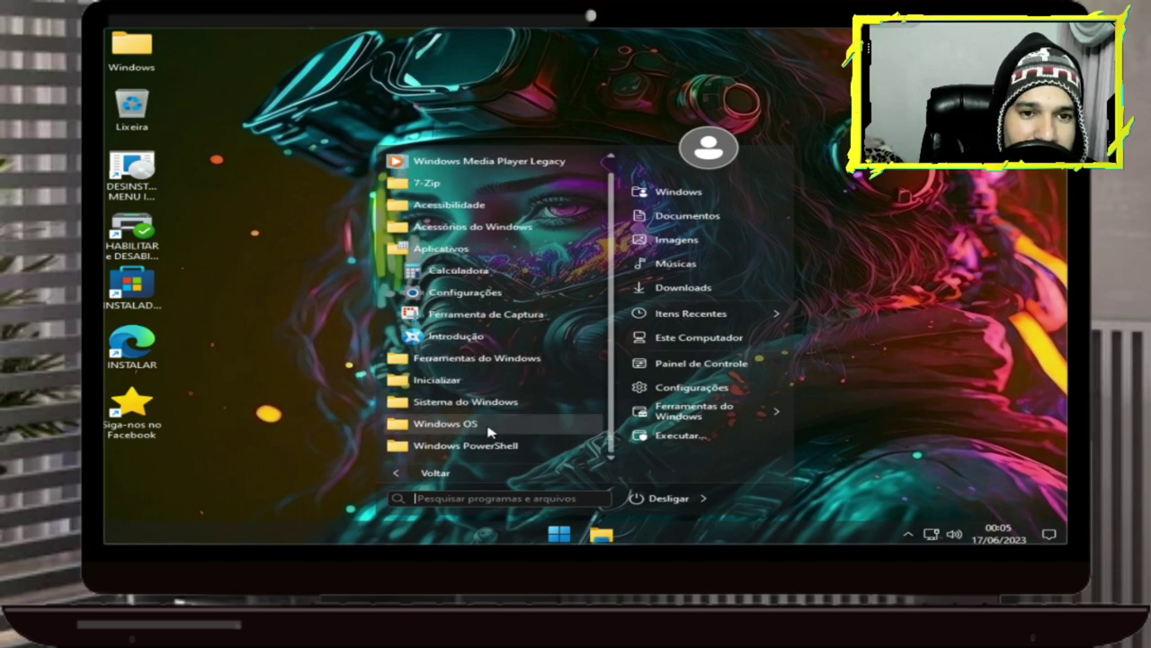
- Expand the Windows OS folder in the Start menu's program list, view its apps and close the menu
left_click(489, 429)
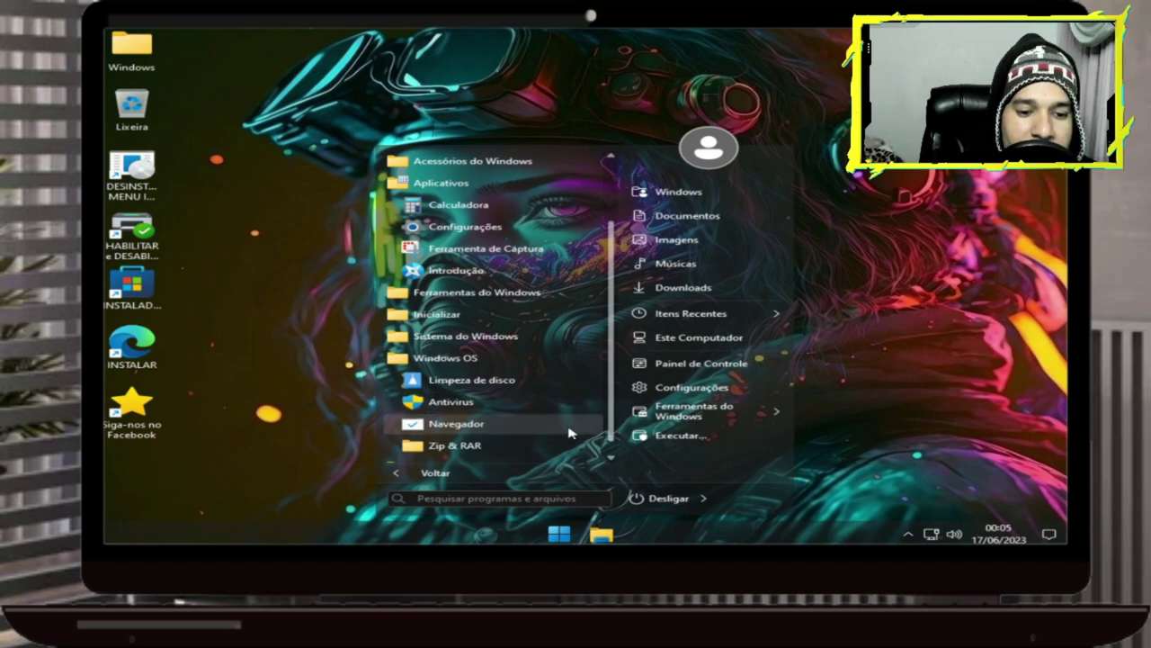
left_click(301, 364)
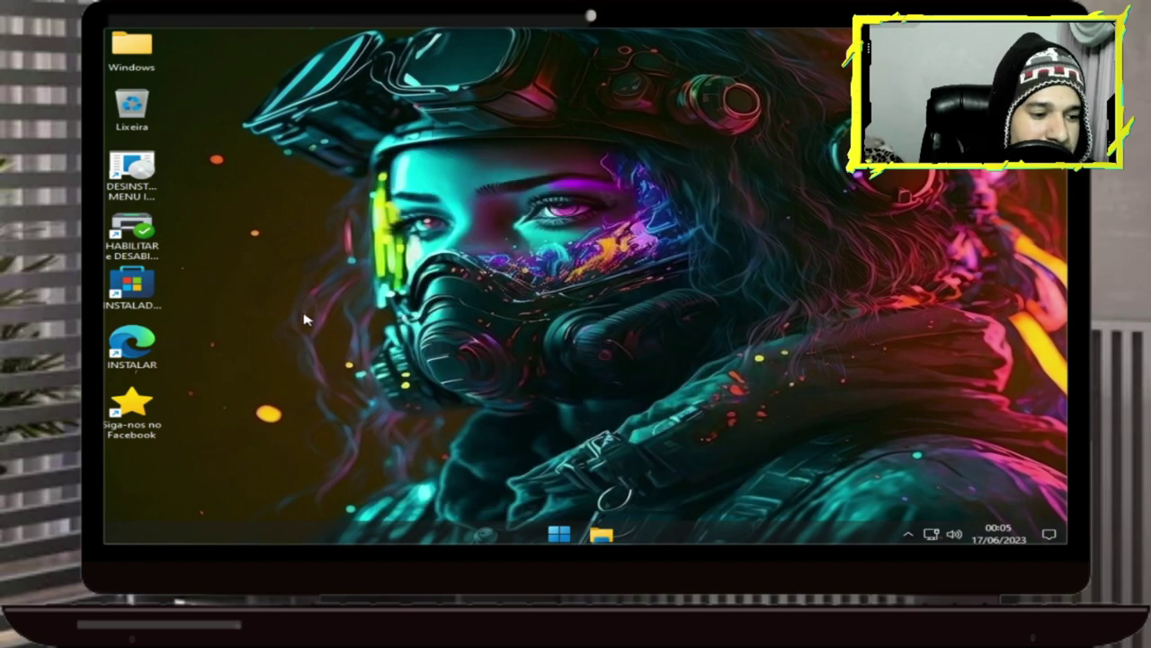
- Look through the context options of the INSTALAR desktop shortcut and of the empty desktop
left_click(126, 355)
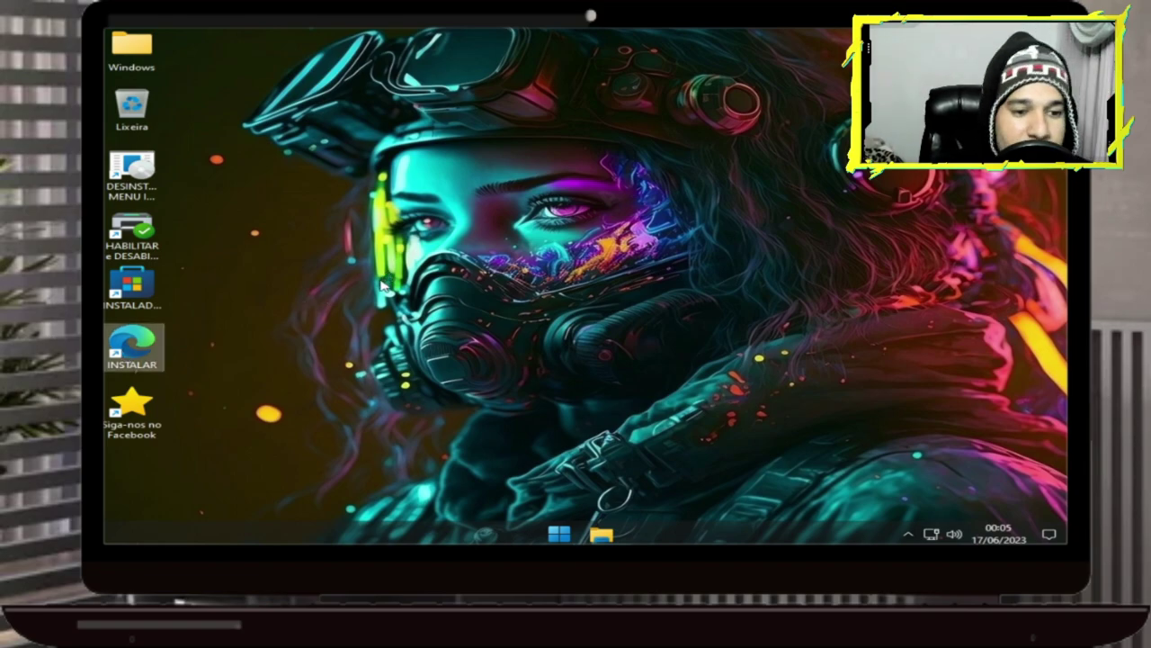
right_click(382, 285)
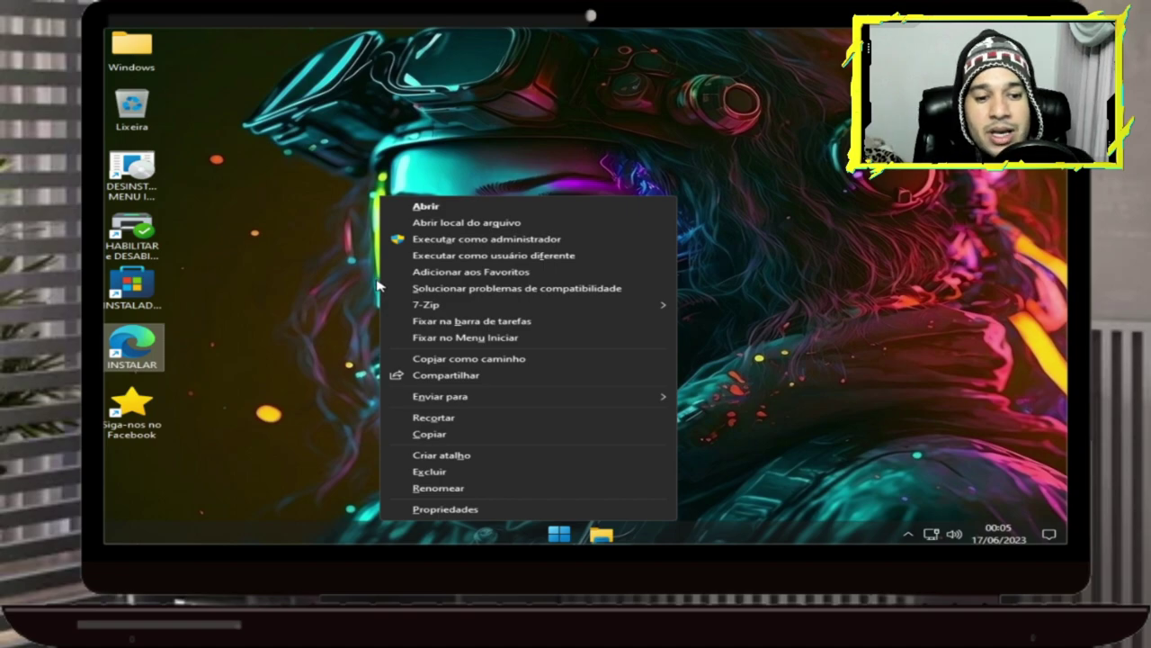
left_click(274, 319)
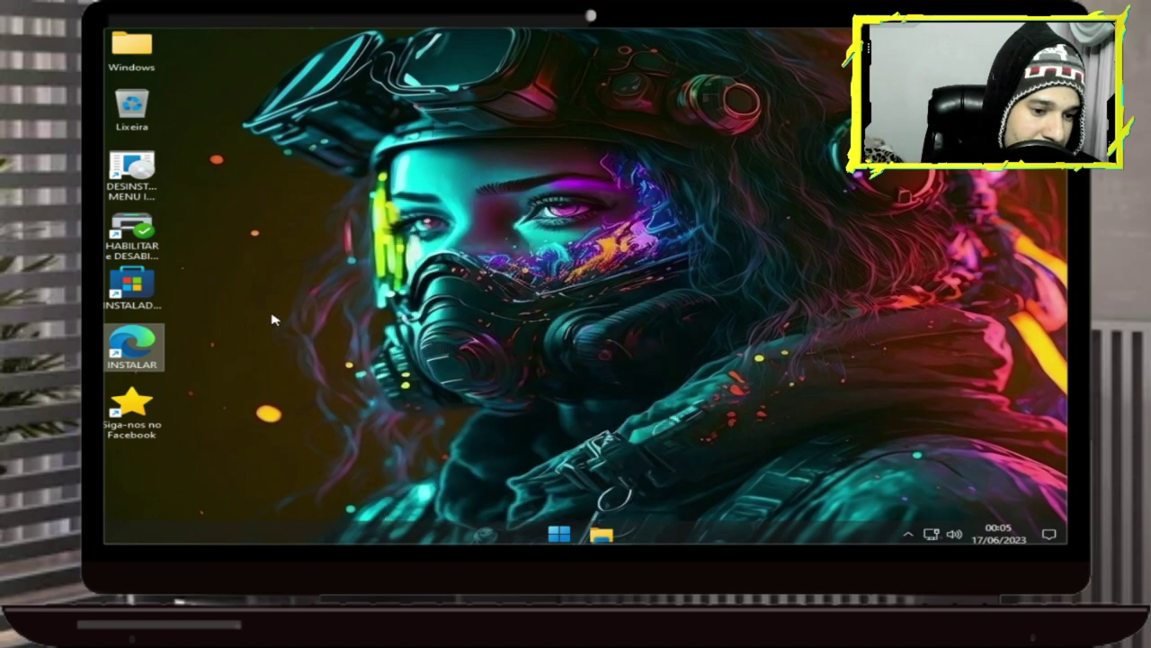
right_click(274, 320)
left_click(688, 319)
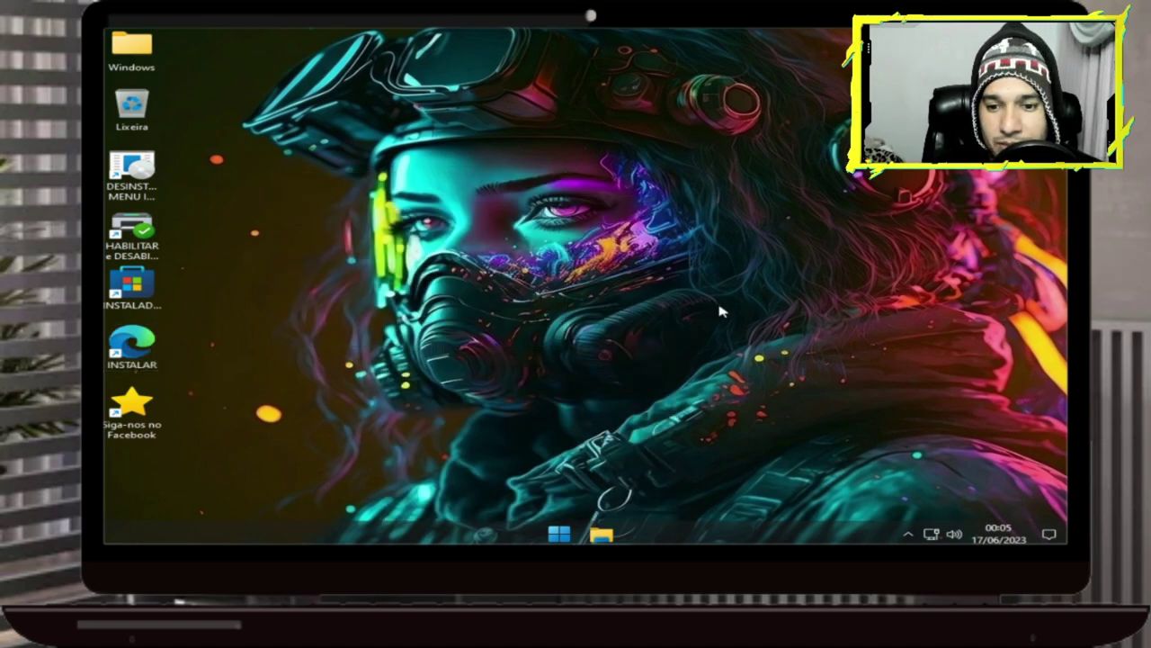
right_click(724, 307)
left_click(398, 325)
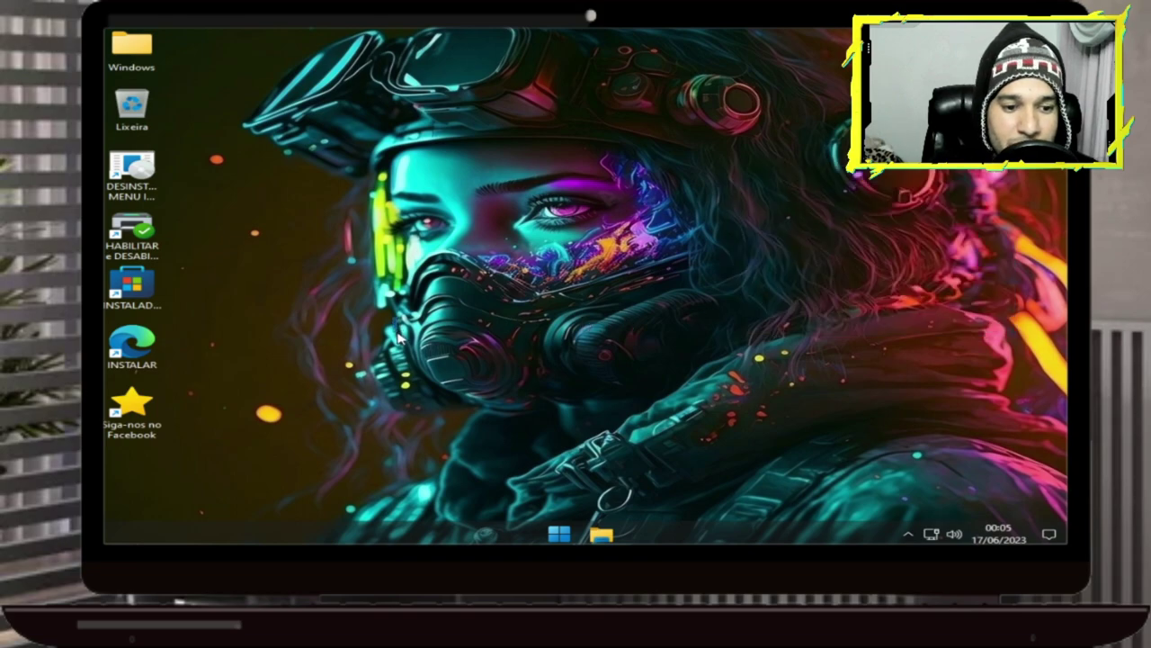
right_click(398, 335)
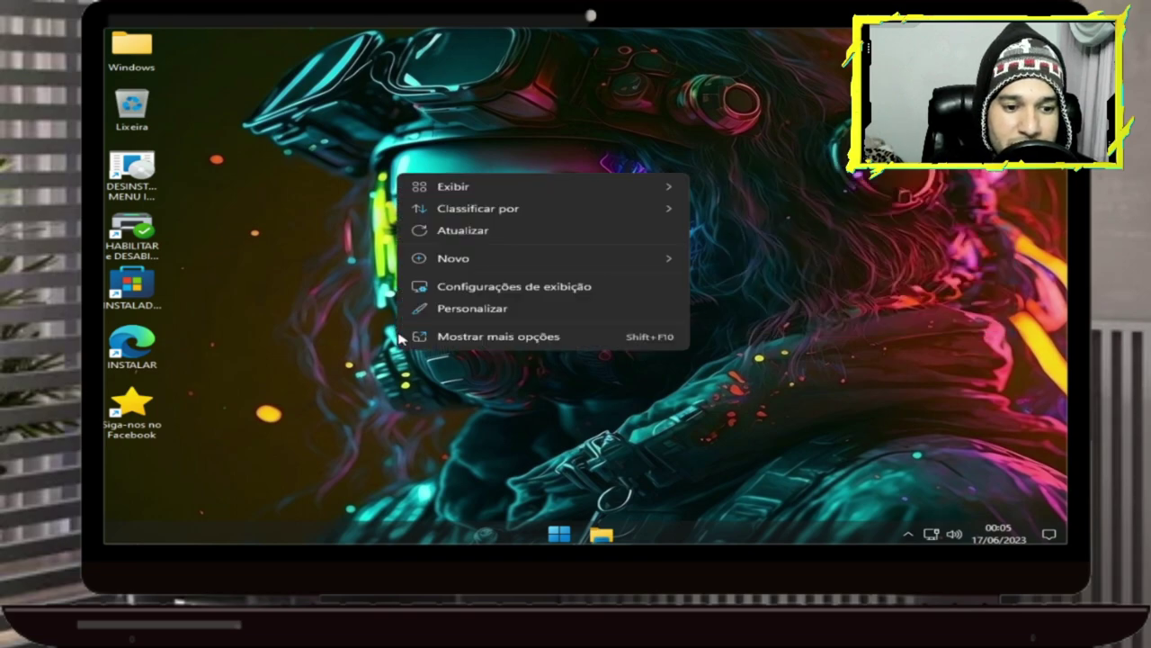
left_click(314, 324)
- Launch the OTIMIZAR - [ DISCO ] and LIMPAR - [ MEMÓRIA RAM ] tools from the desktop's extended options
right_click(327, 316, "shift")
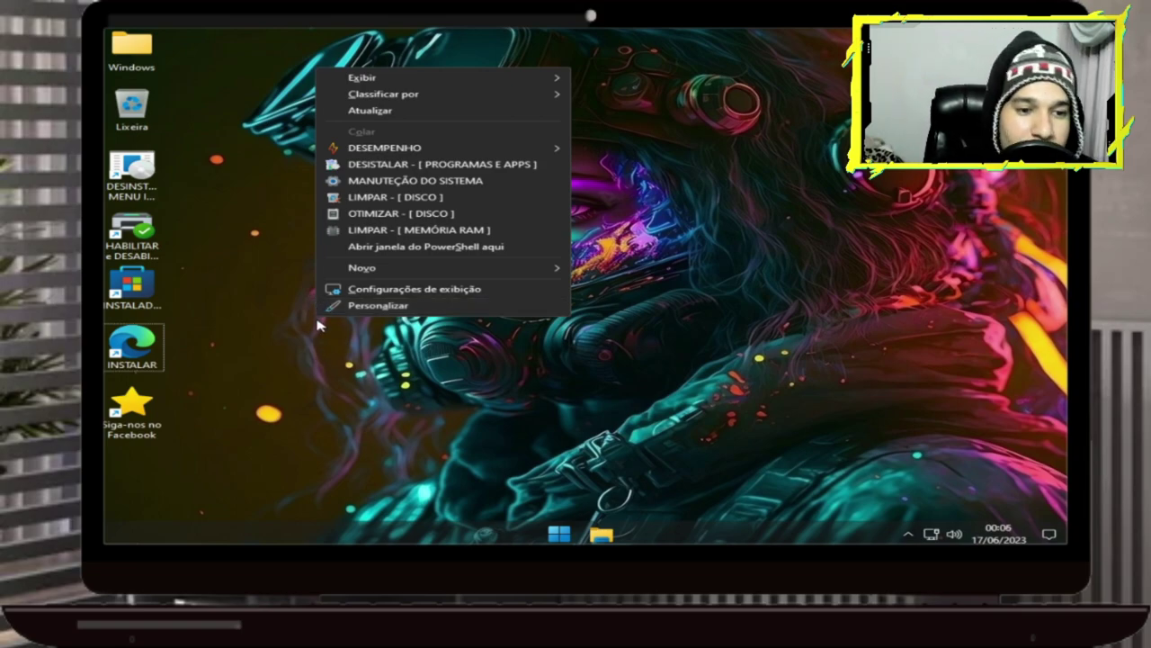
left_click(382, 222)
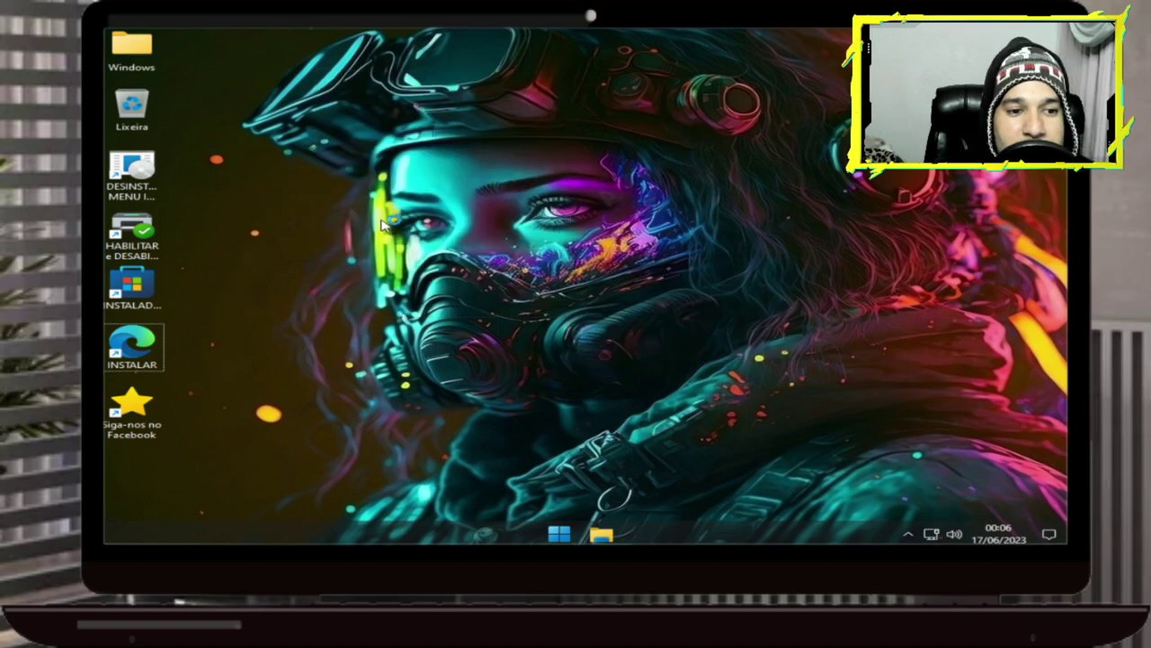
right_click(340, 299)
right_click(270, 273, "shift")
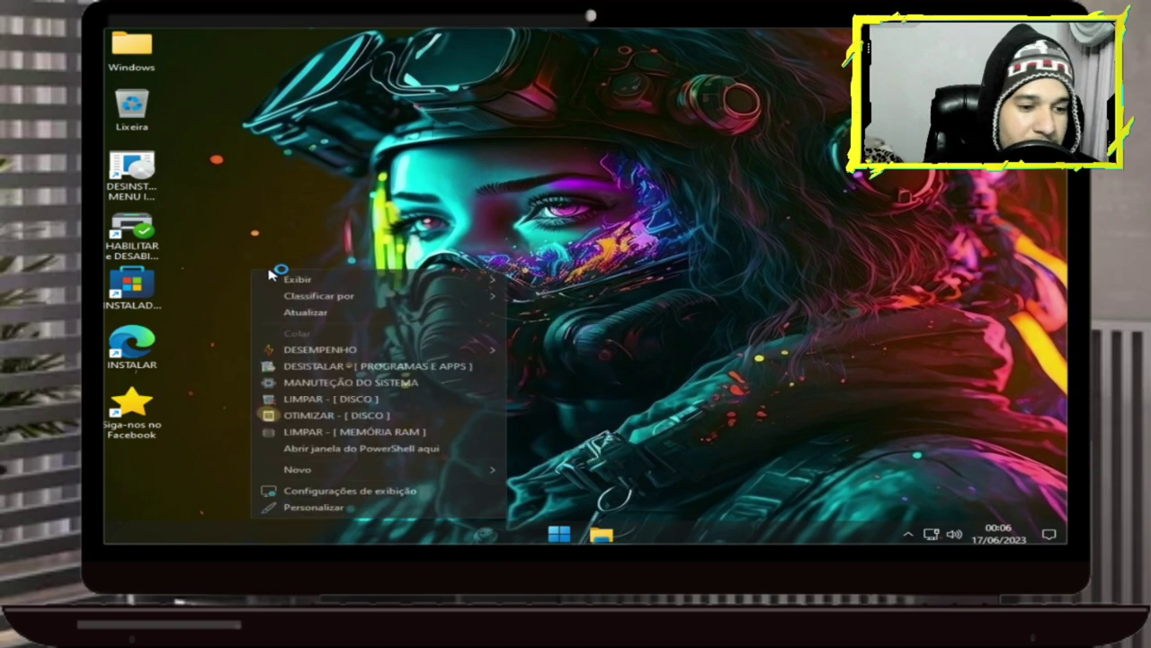
left_click(384, 434)
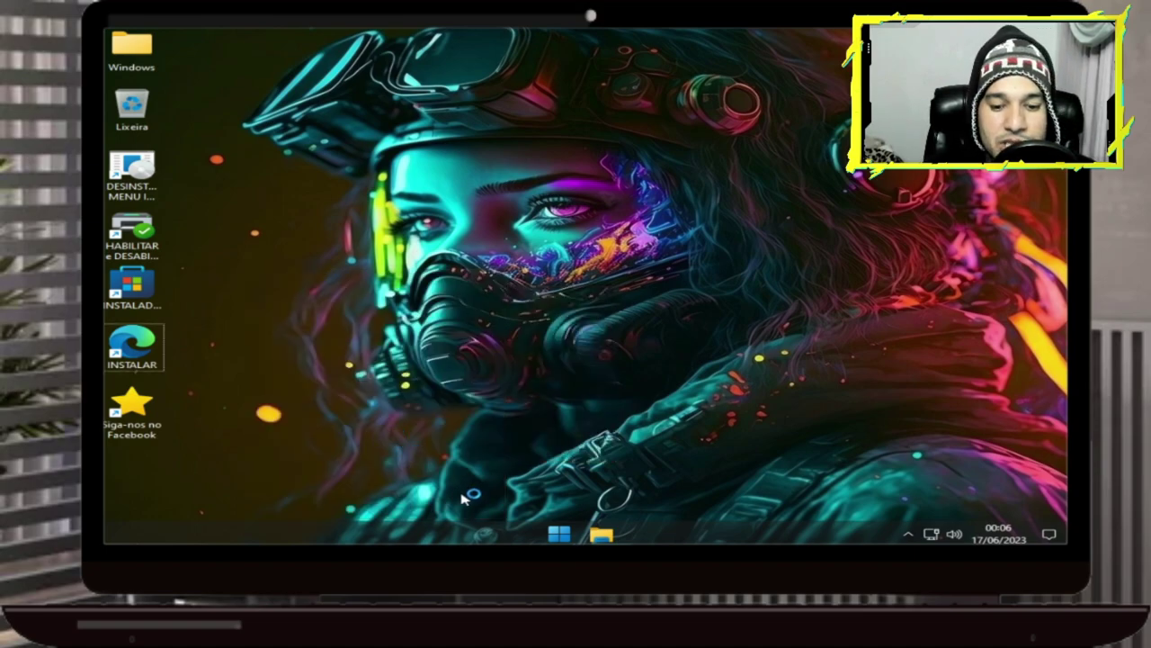
- Open the Task Manager and launch the disk cleaning tool LIMPAR - [ DISCO ] from the desktop's extended options
right_click(681, 530)
left_click(725, 473)
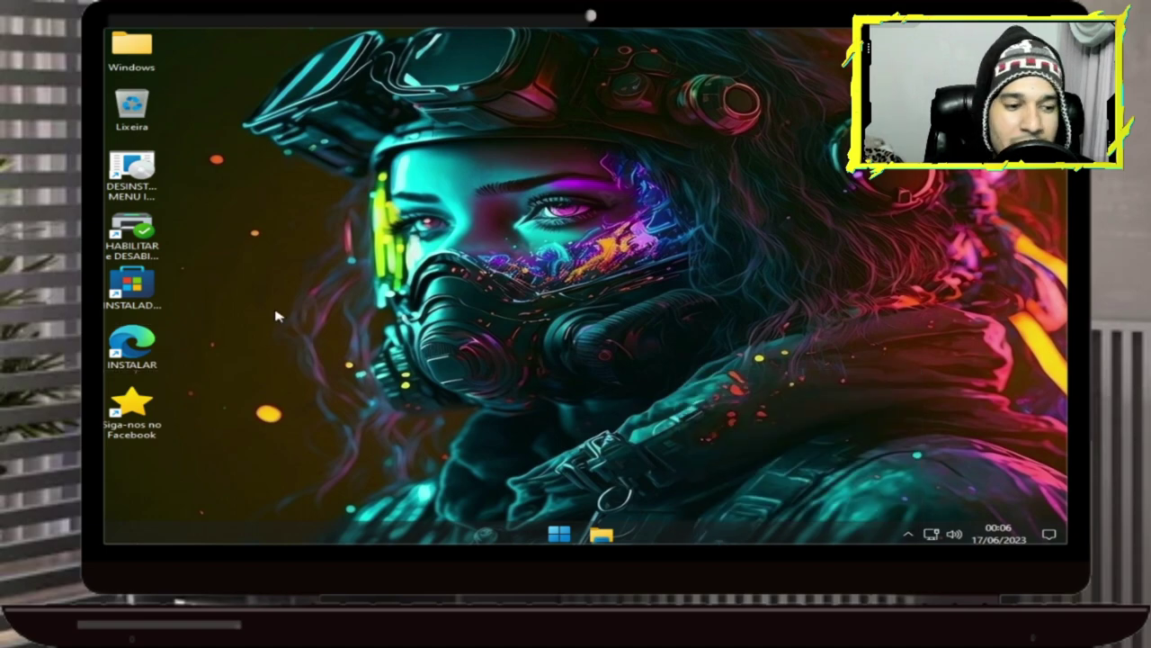
right_click(192, 259)
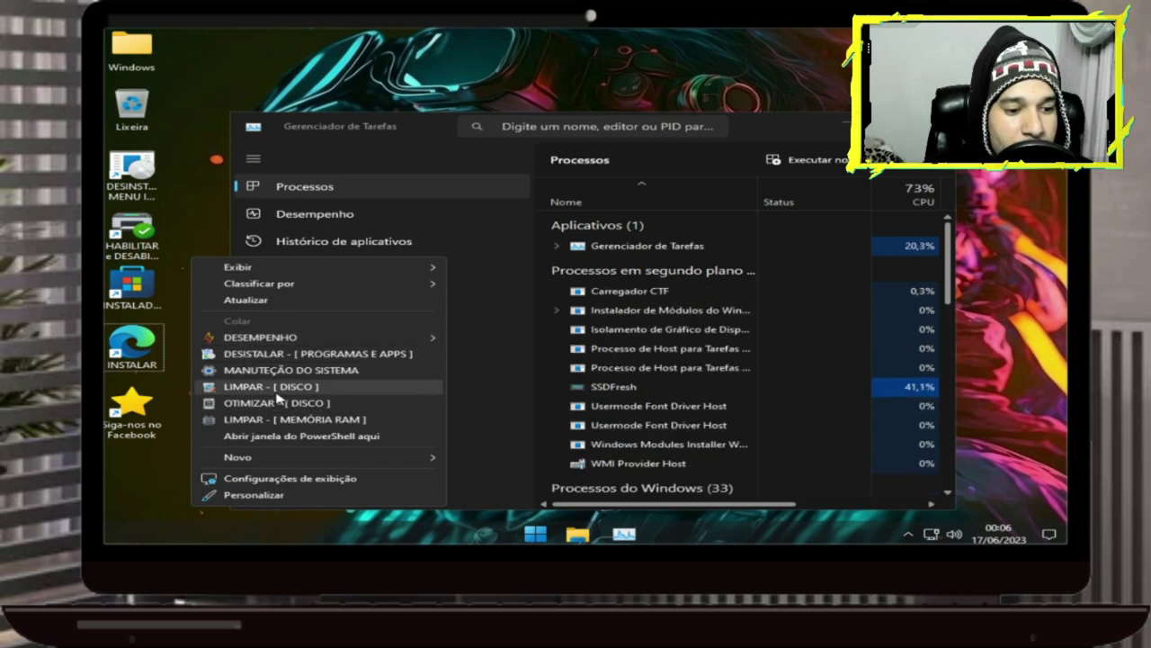
left_click(277, 392)
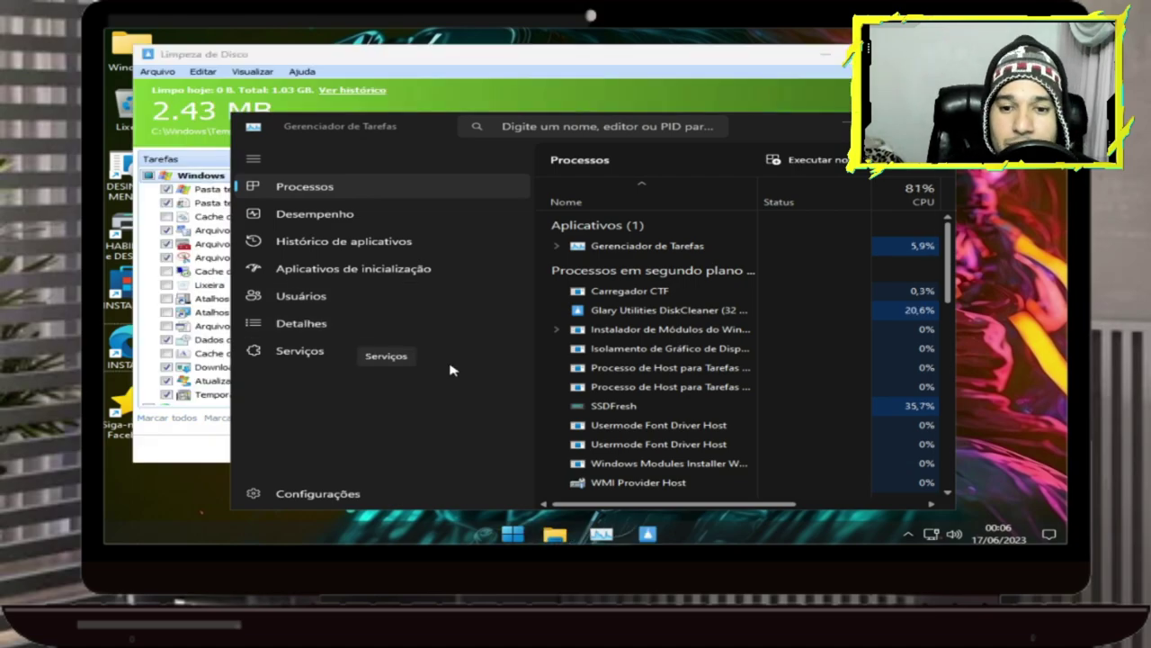
left_click(877, 126)
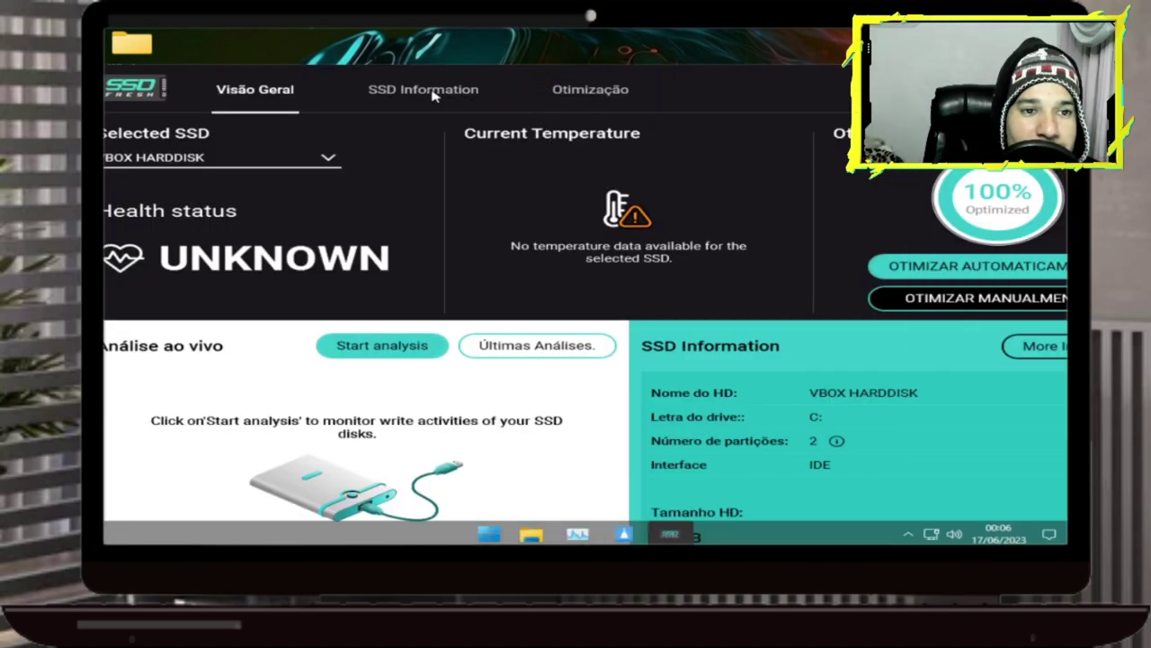
- Review the disk's SSD Information in SSD Fresh and start a live analysis of its write activity from the overview
left_click(430, 94)
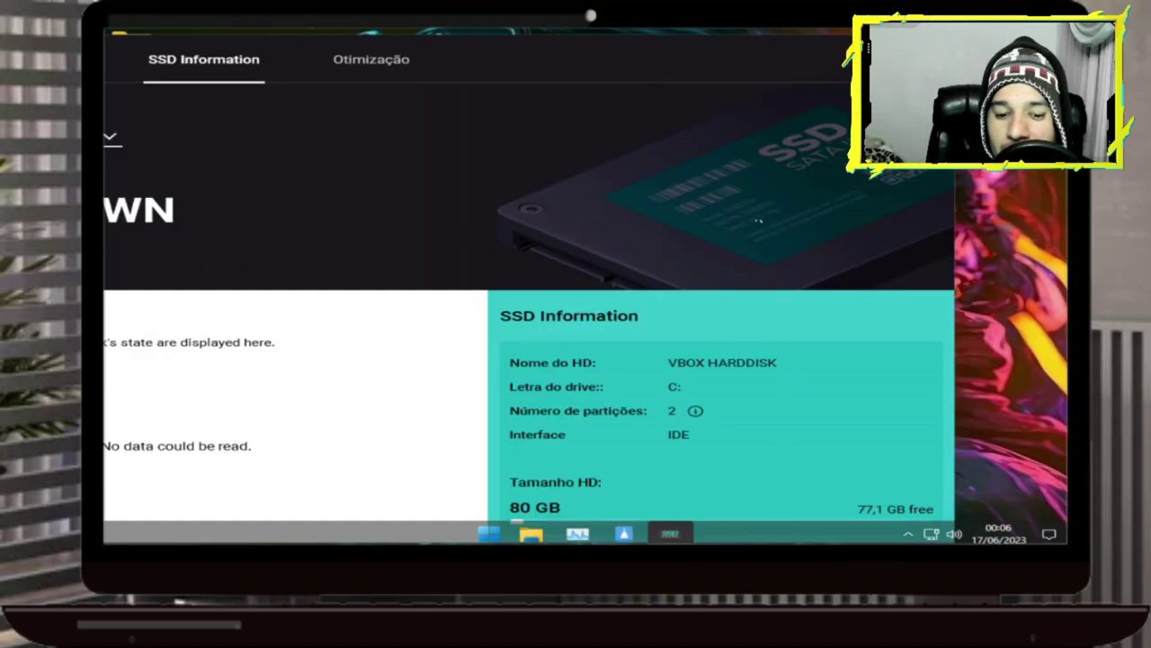
left_click_drag(717, 59, 875, 64)
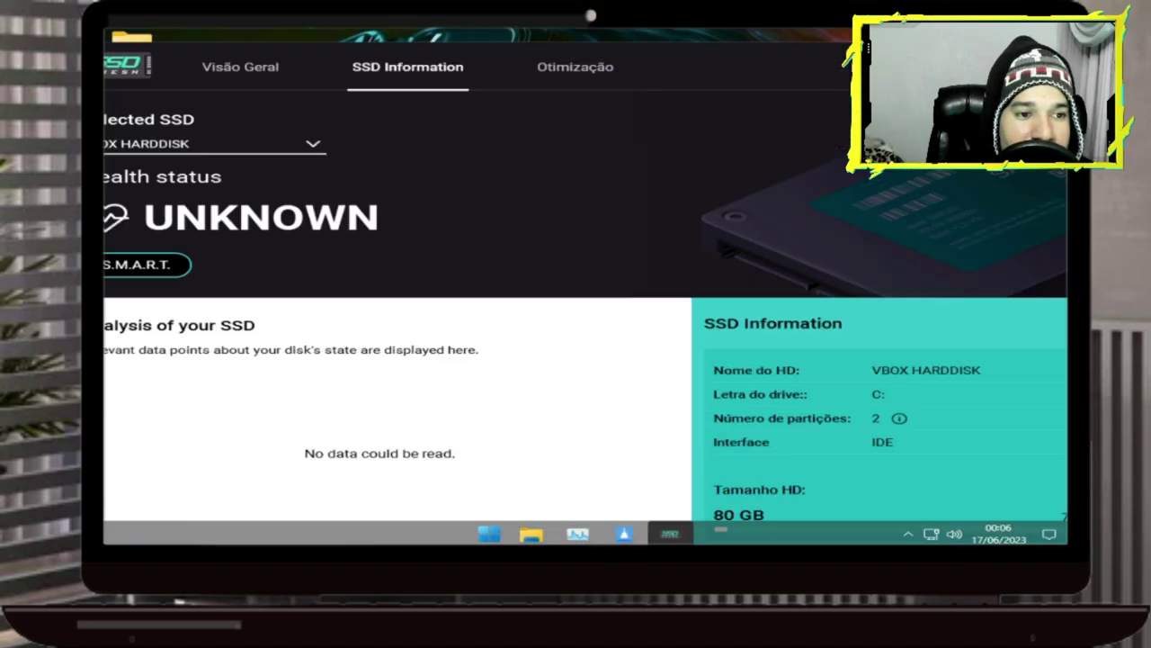
left_click(243, 69)
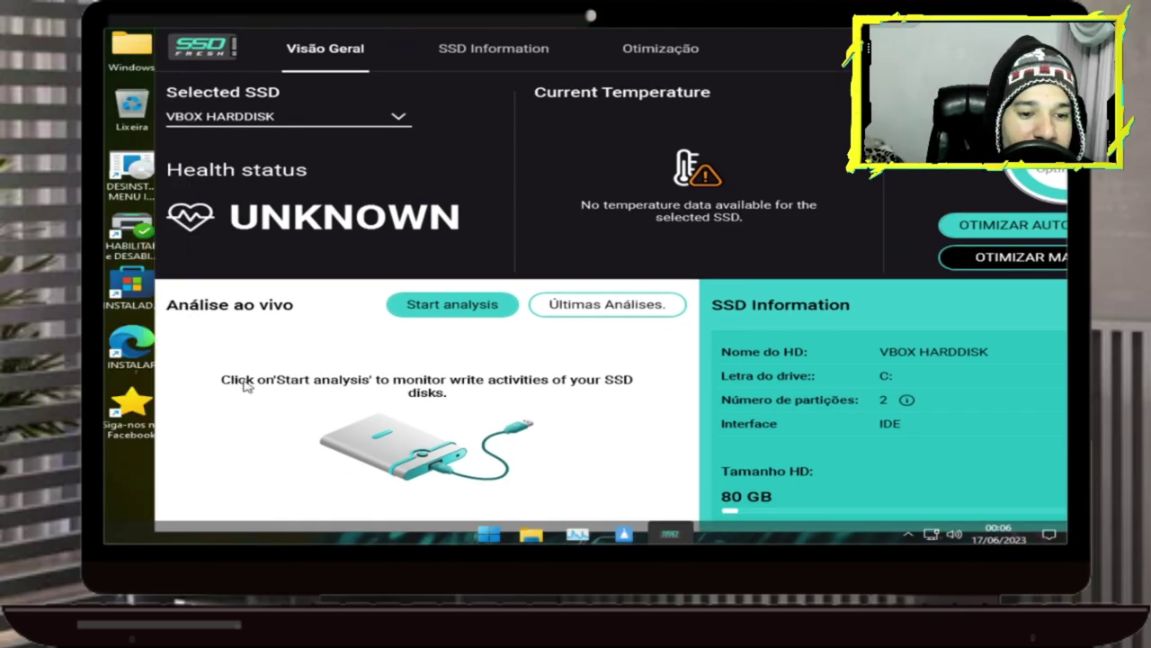
left_click(473, 307)
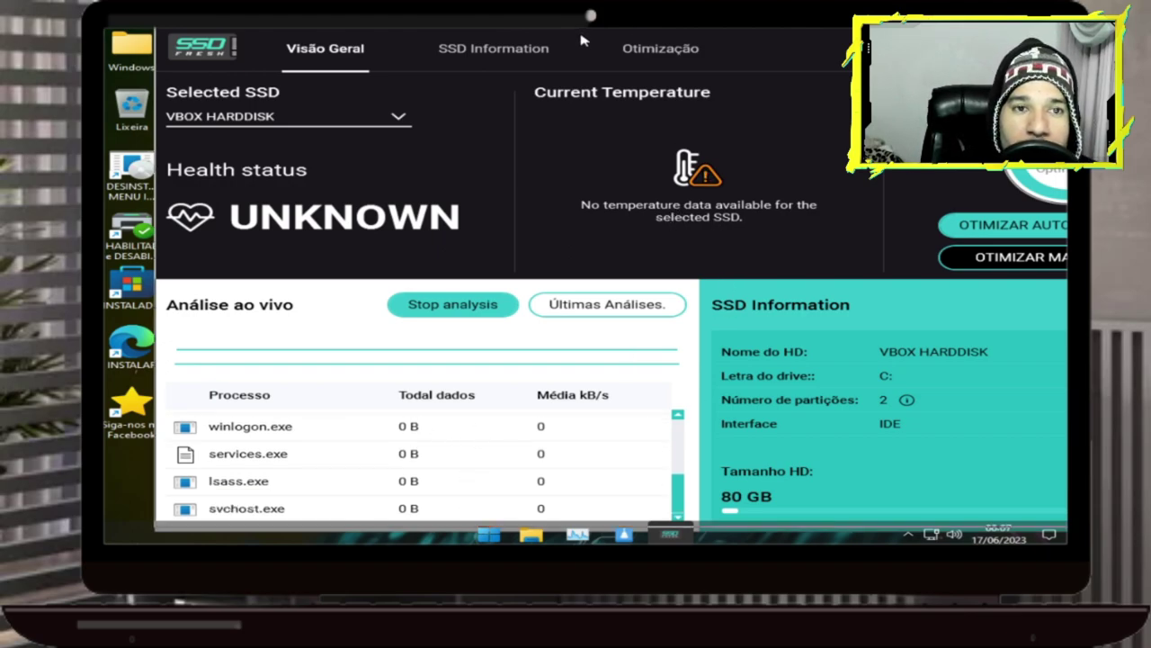
left_click_drag(585, 31, 576, 30)
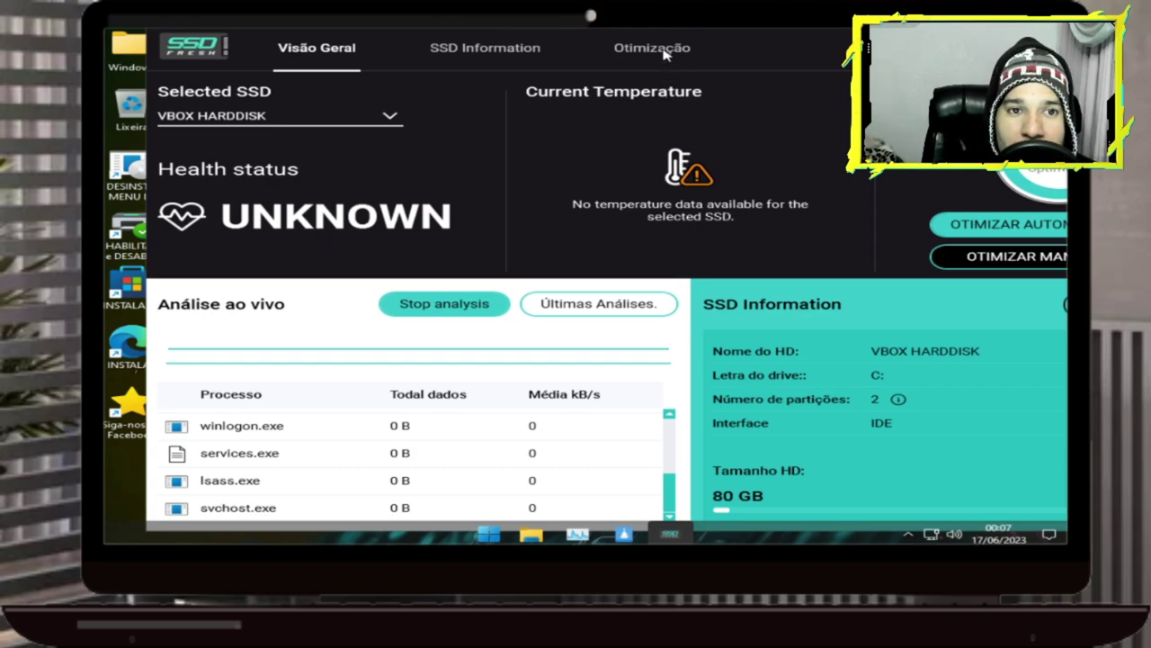
left_click(502, 56)
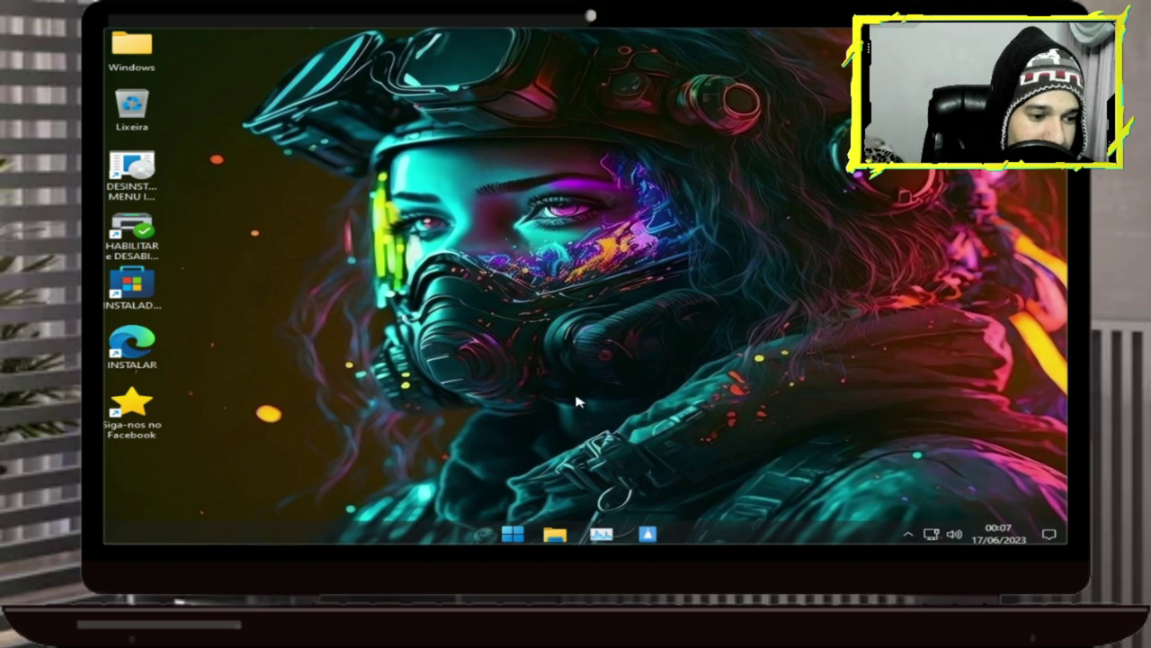
- Open the desktop's Personalização settings and go to Temas
right_click(544, 437)
left_click(608, 426)
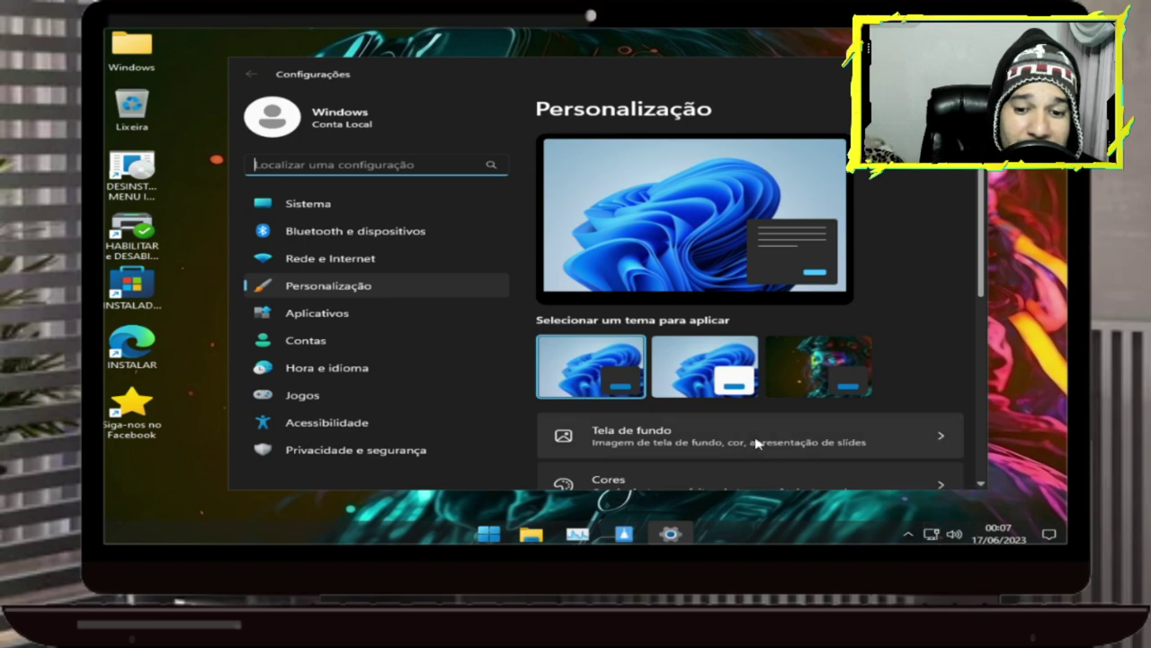
scroll(936, 286, "down", 1)
scroll(932, 286, "down", 4)
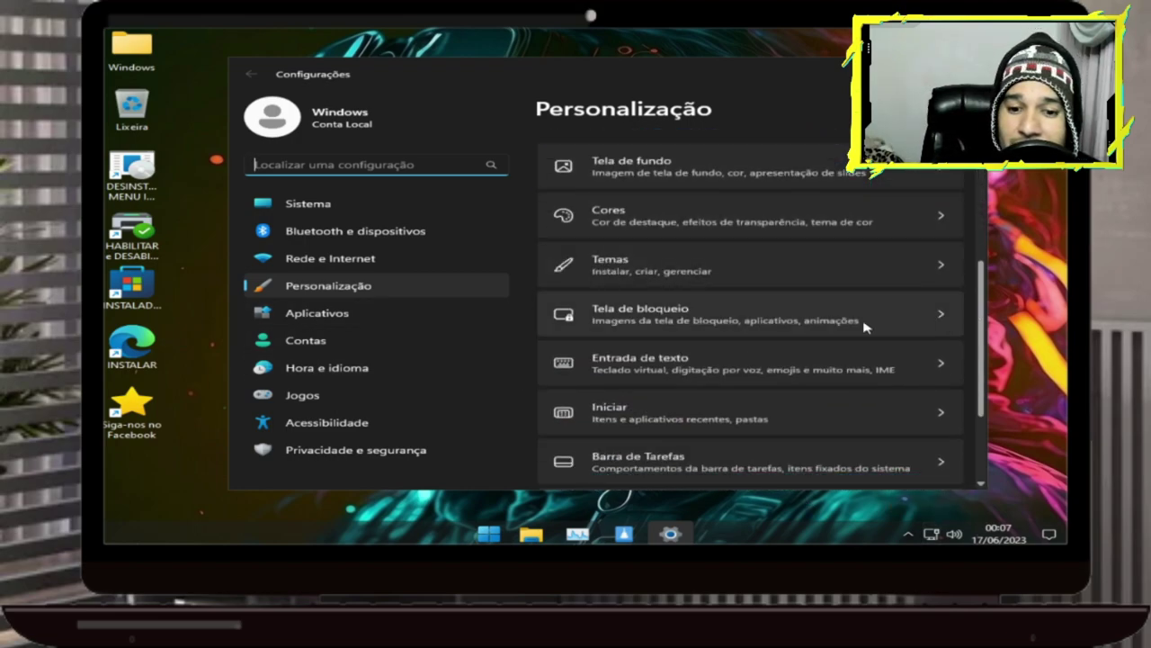
left_click(664, 268)
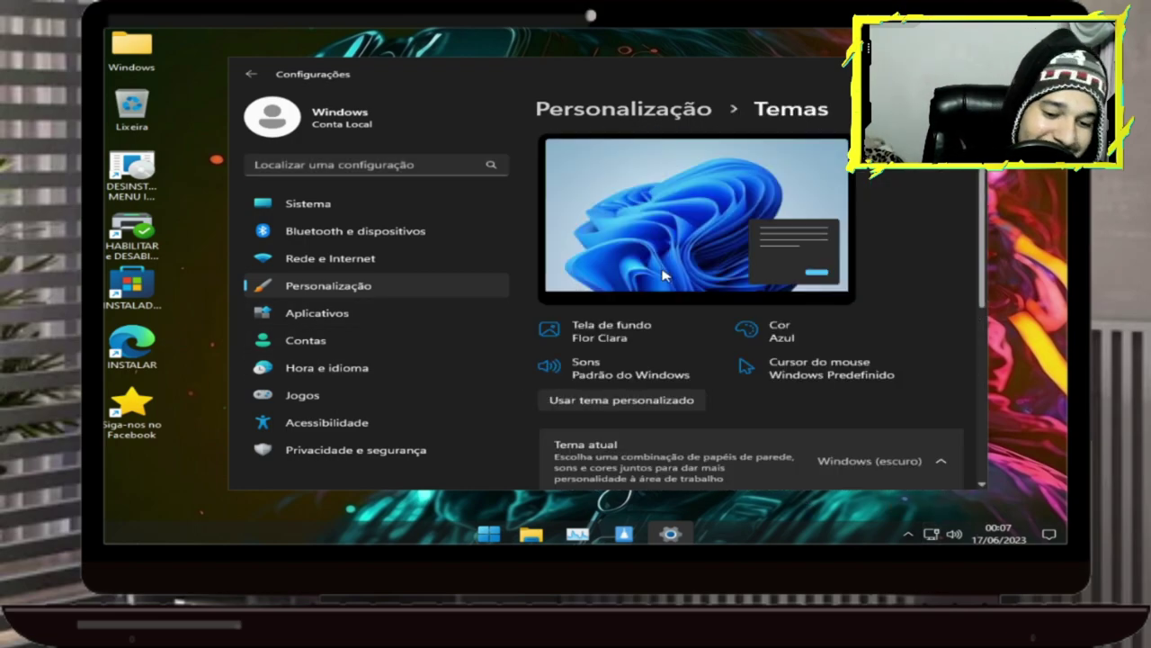
- Apply the Windows (claro) theme, view the desktop and Start menu with it, and return to the Temas settings
scroll(877, 324, "down", 4)
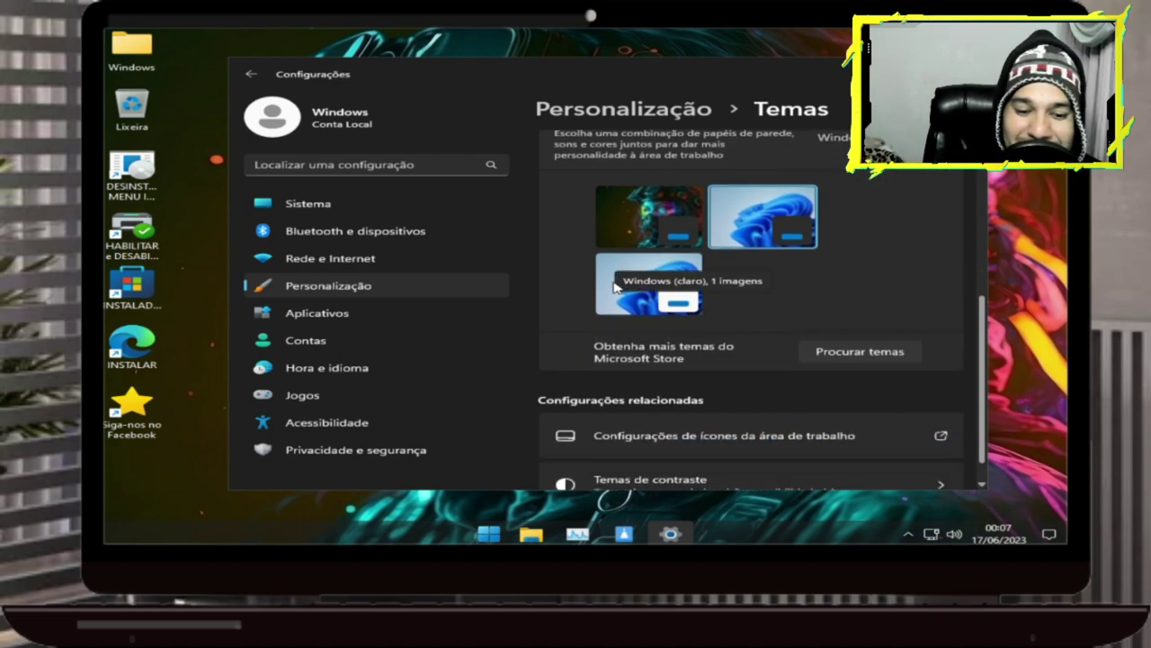
left_click(635, 304)
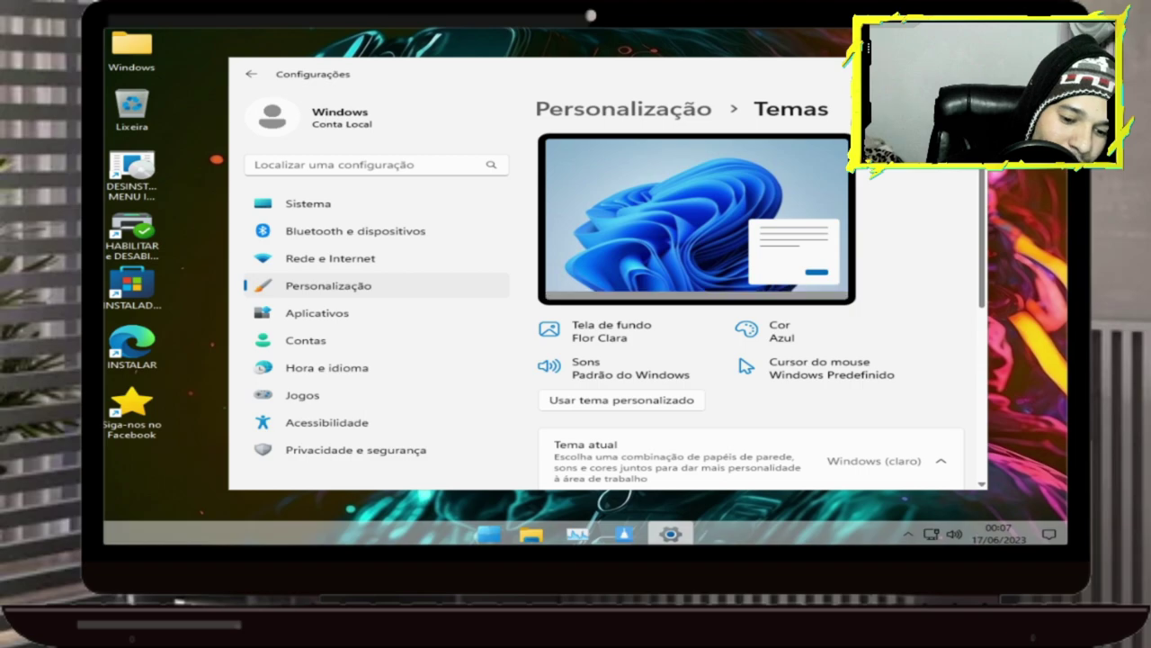
key("super")
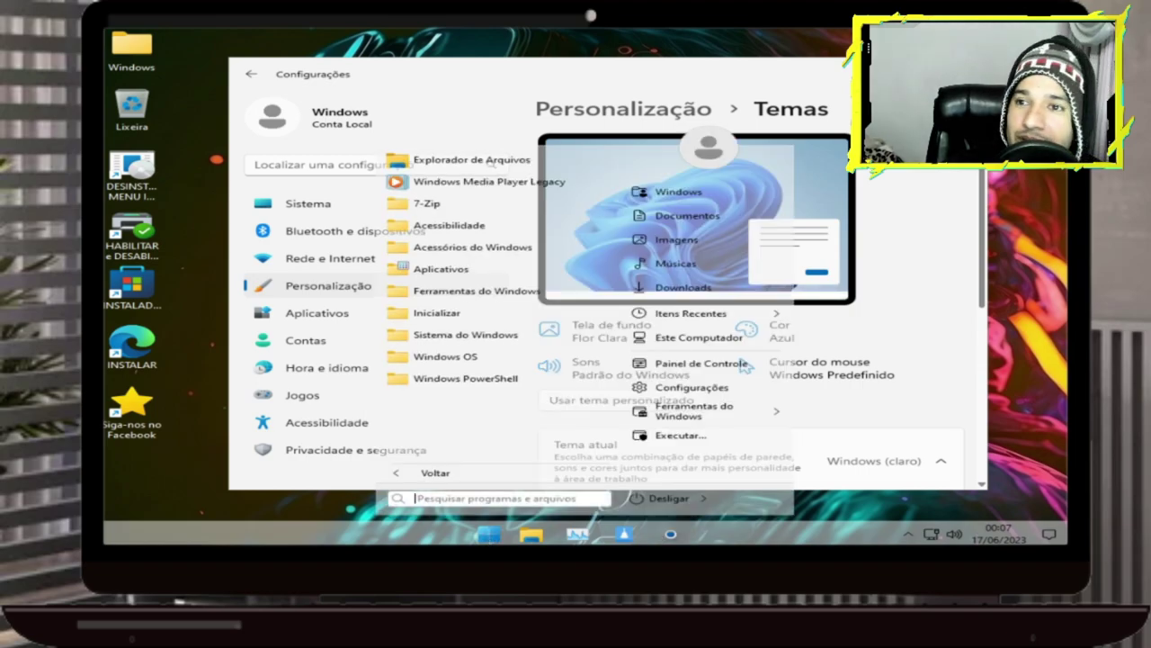
key("super+d")
mouse_move(575, 517)
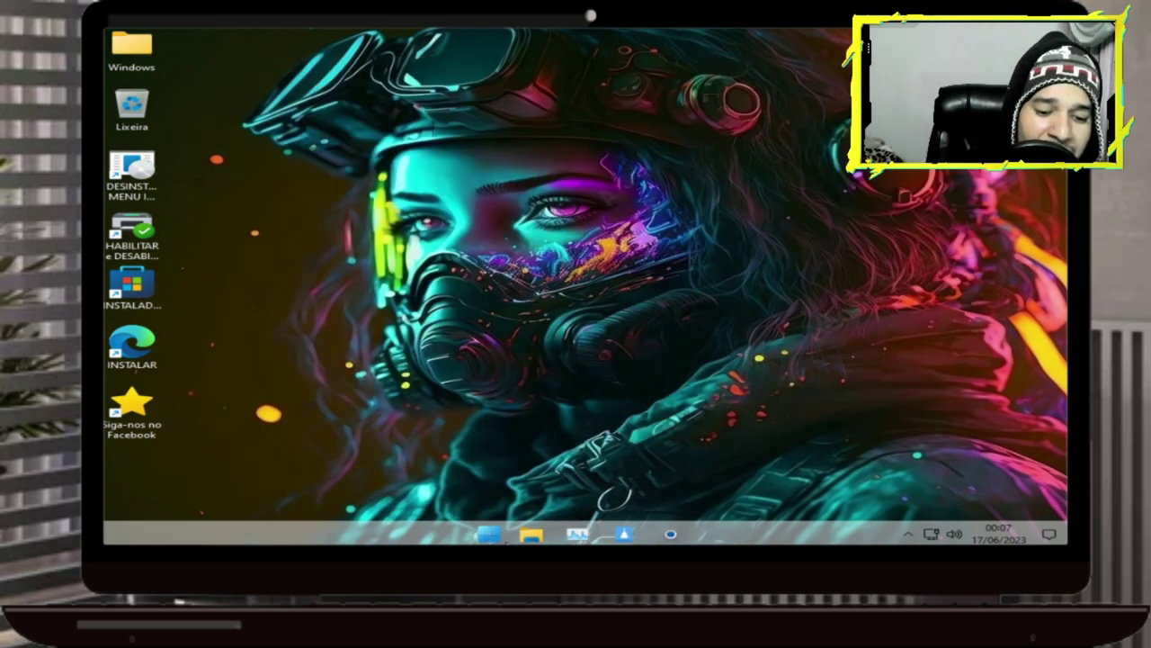
left_click(497, 537)
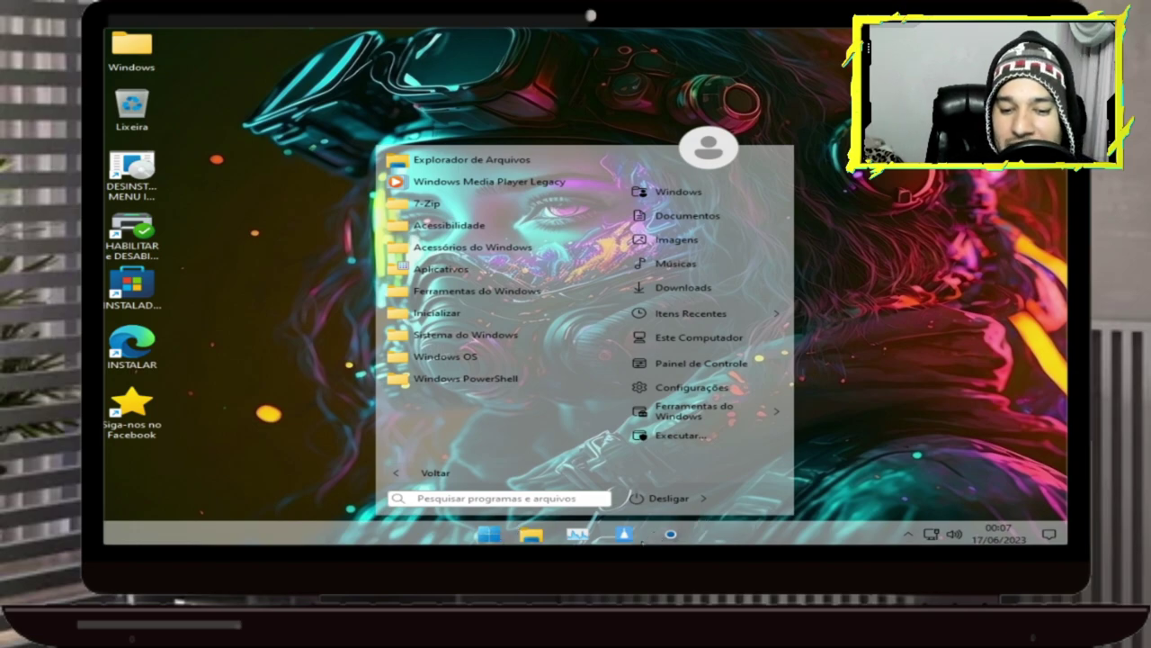
left_click(670, 533)
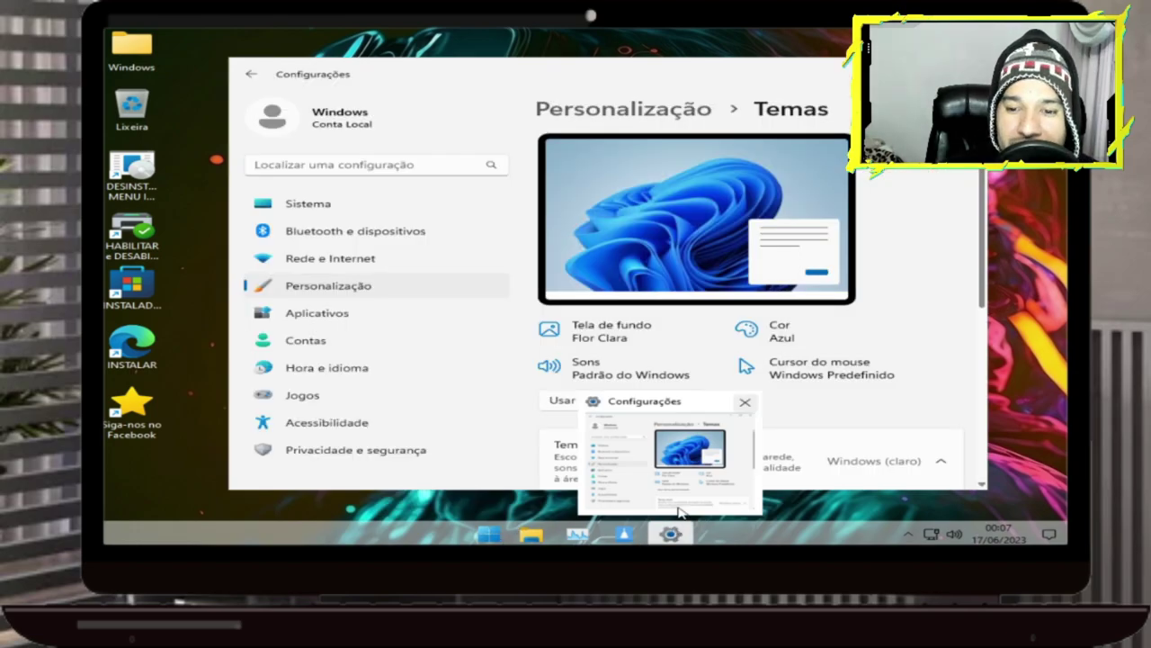
- Apply the Windows (escuro) theme, check the Start menu with it and return to the list of themes
scroll(942, 351, "down", 3)
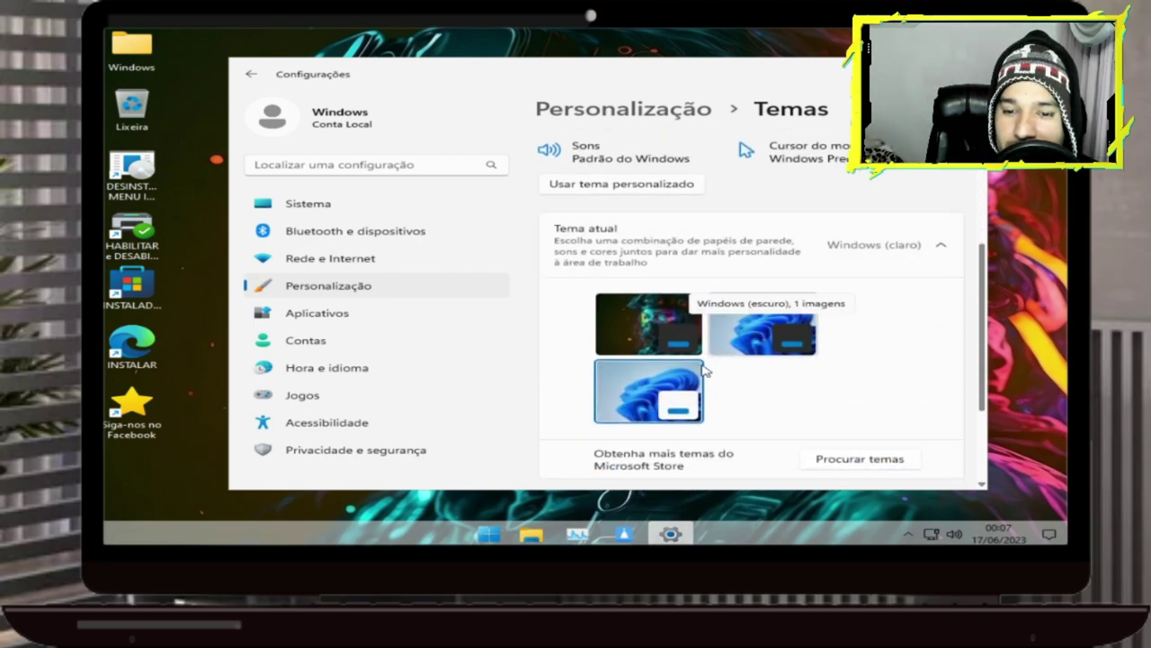
left_click(767, 337)
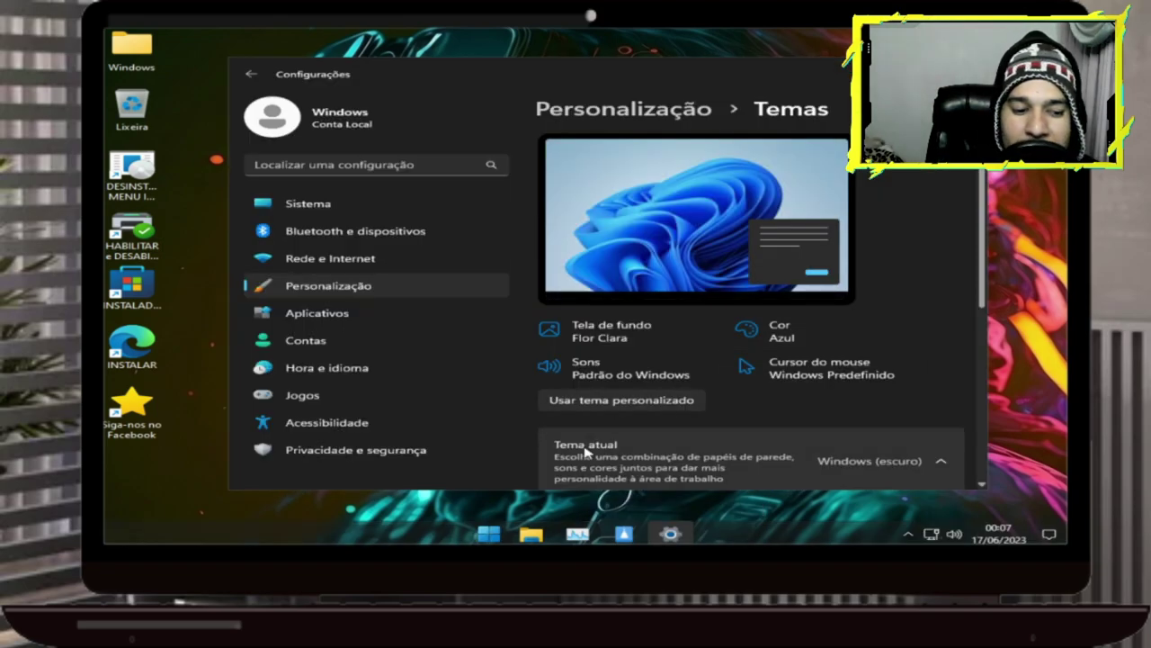
left_click(490, 535)
key("Escape")
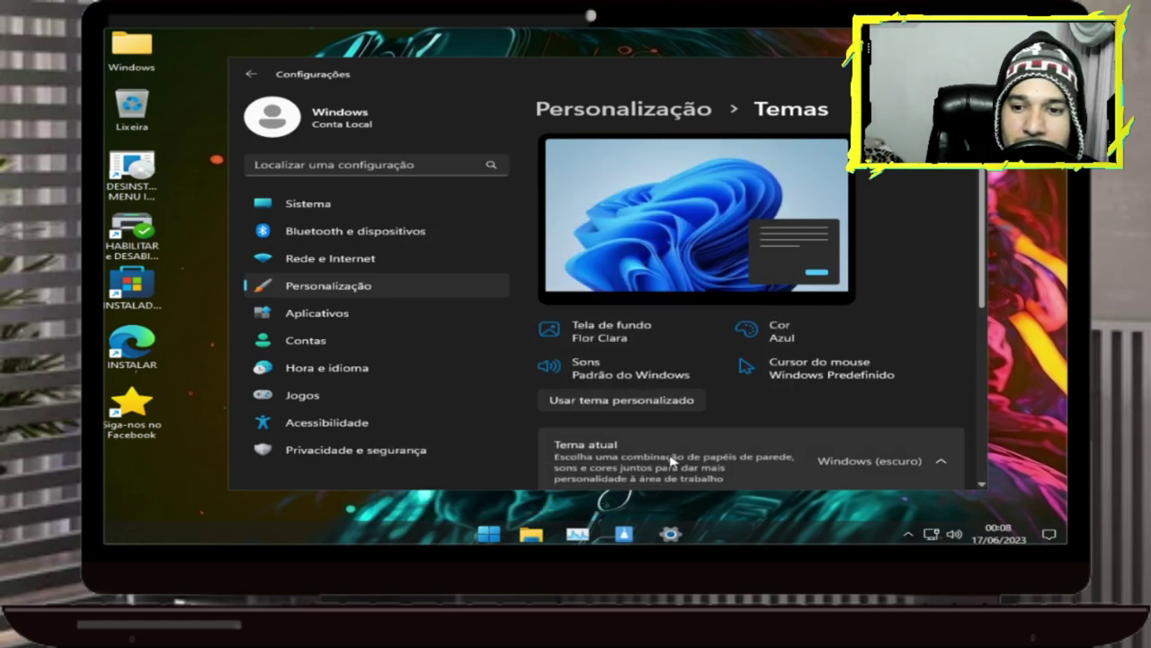
scroll(908, 364, "down", 2)
scroll(909, 364, "down", 3)
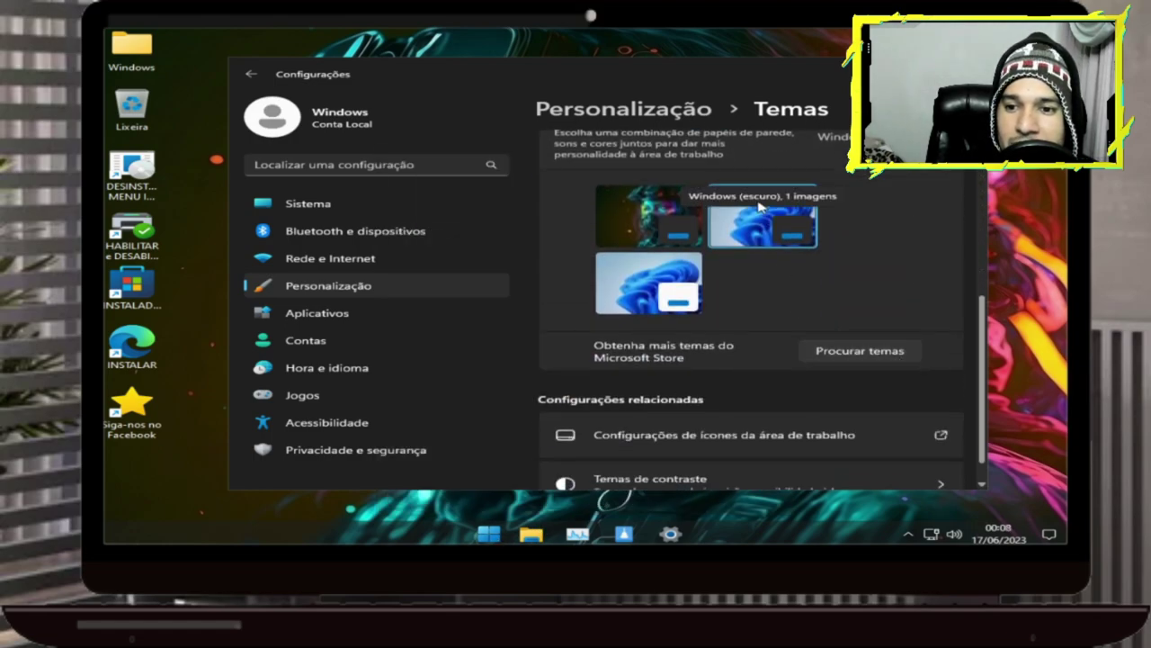
- Switch from the neon masked-figure theme to Windows (escuro), view the desktop with it and return to the Temas settings
left_click(639, 239)
scroll(871, 369, "down", 3)
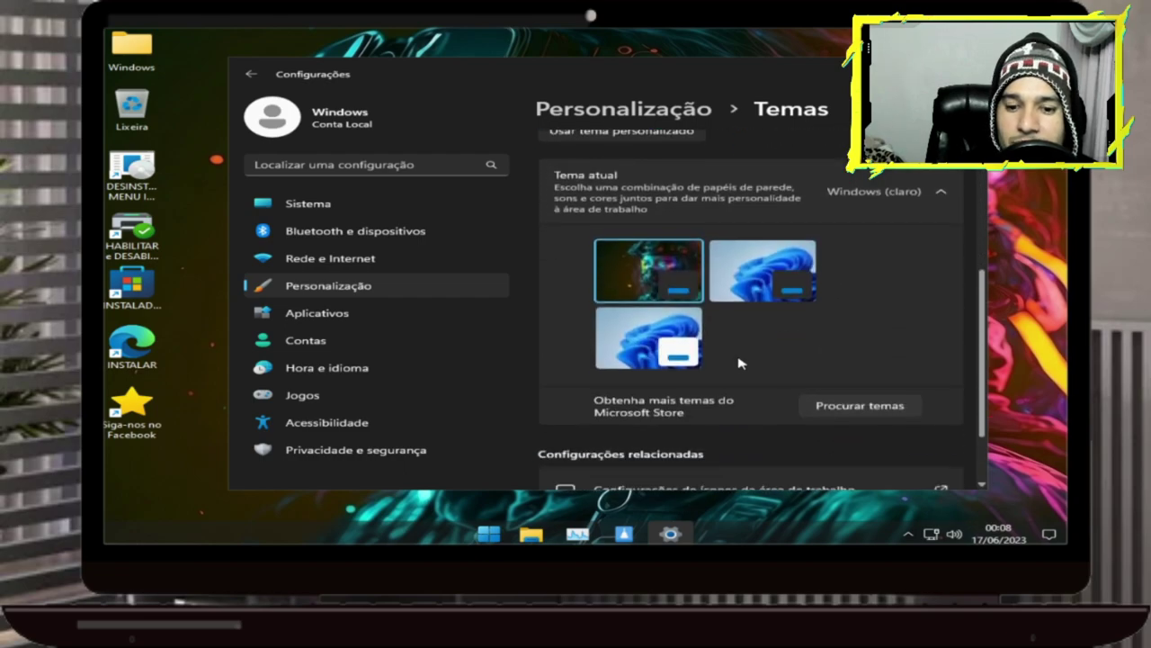
left_click(754, 261)
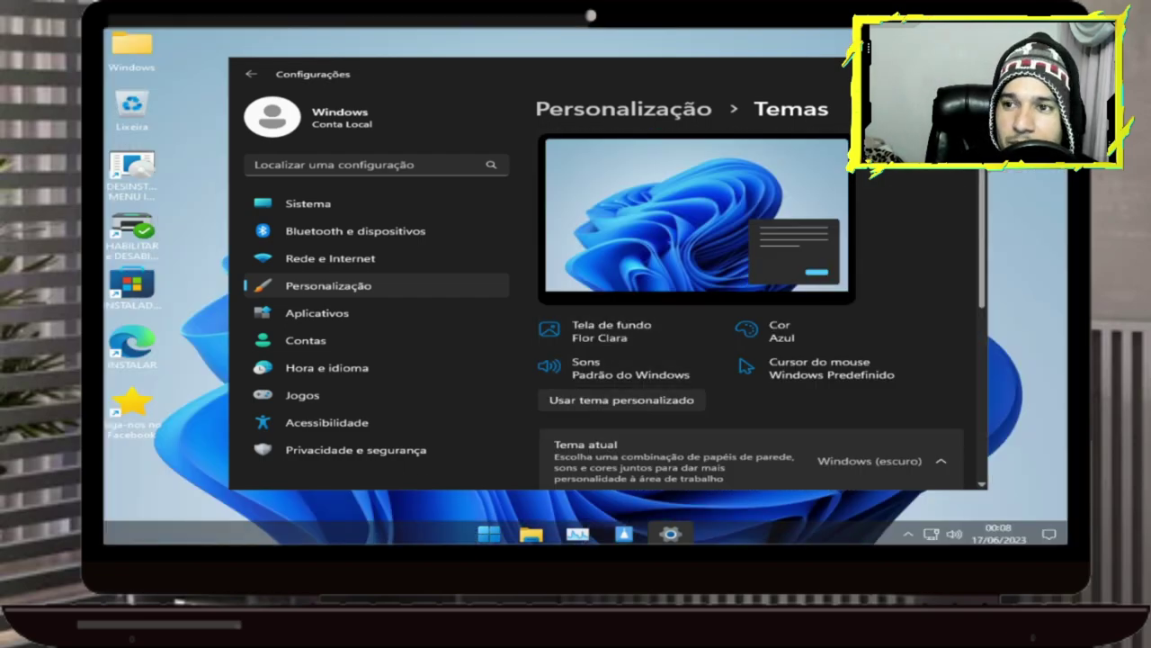
key("alt+F4")
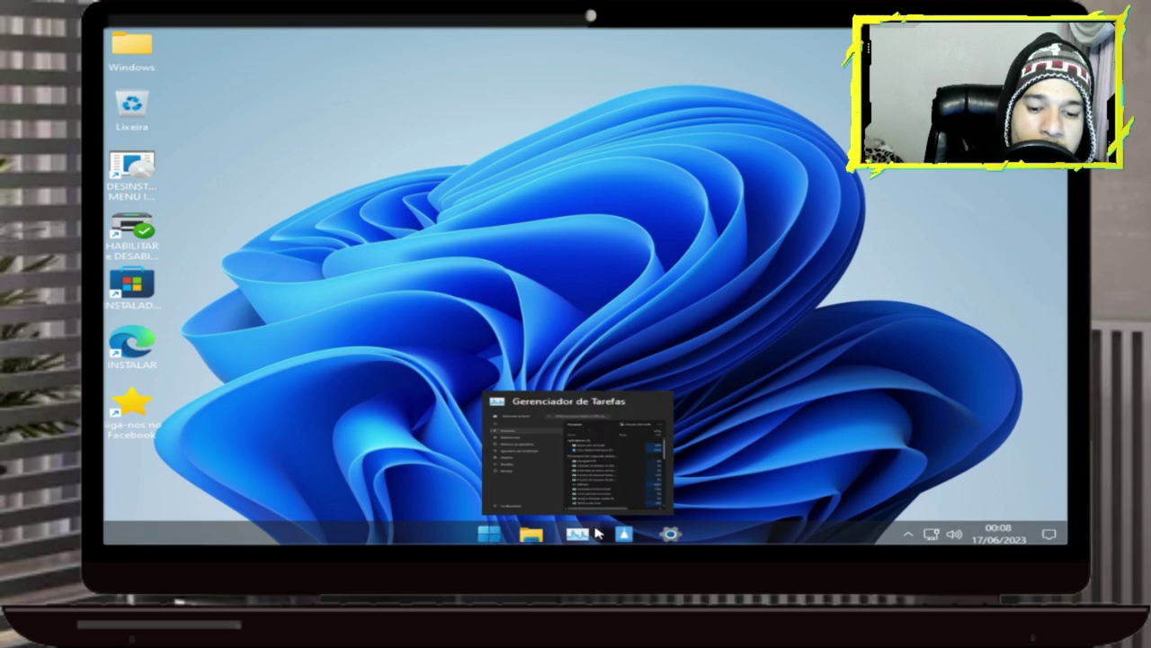
left_click(489, 535)
left_click(490, 534)
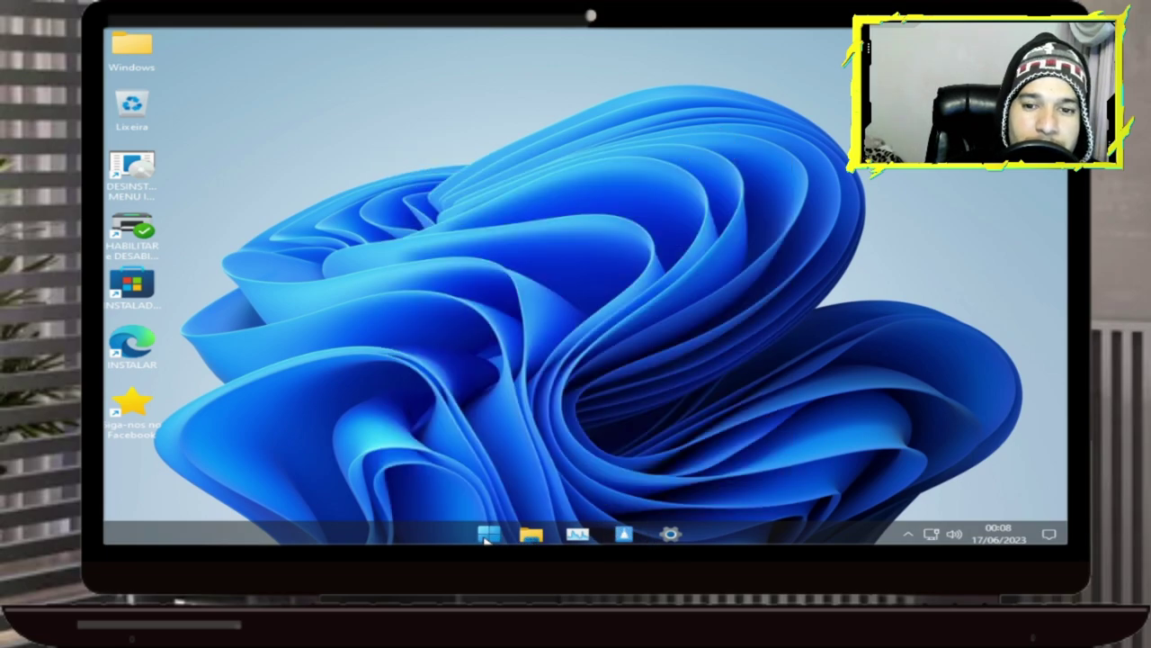
left_click(670, 534)
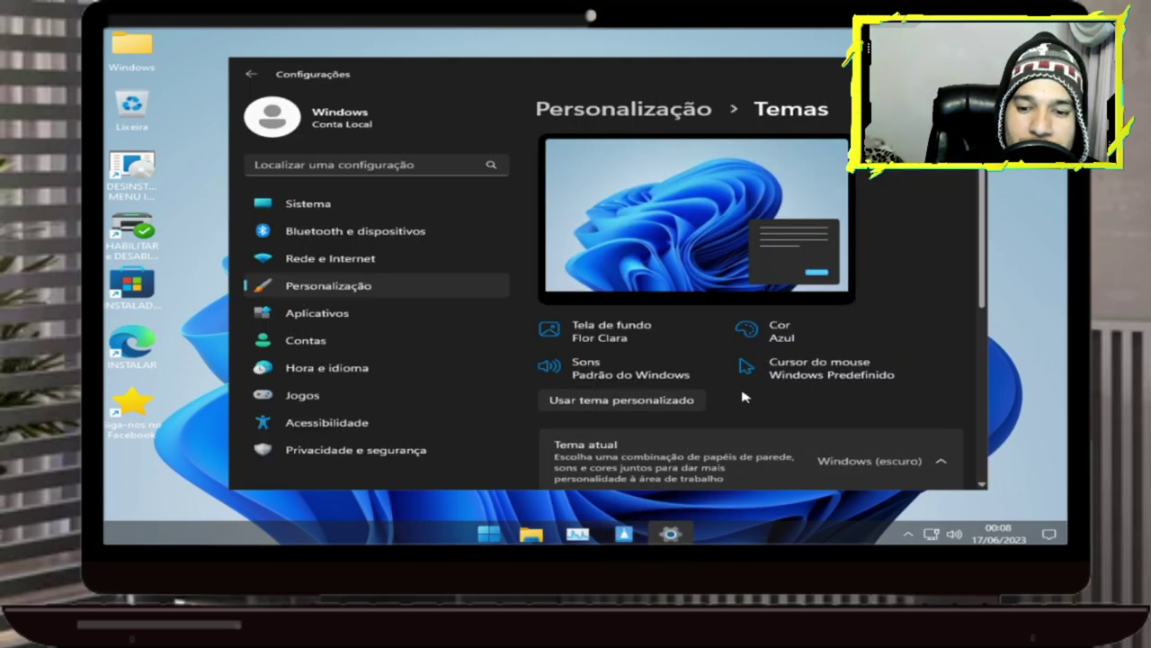
- Apply the theme with the neon masked-figure wallpaper and leave the settings to show the desktop
scroll(740, 398, "down", 3)
left_click(634, 373)
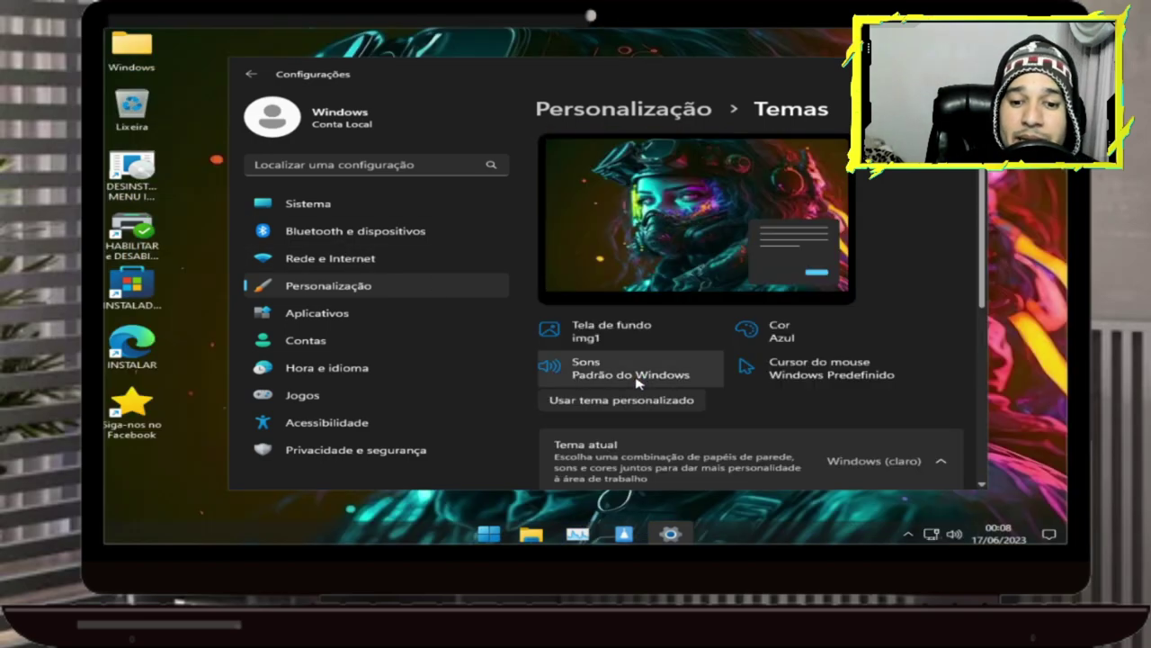
key("alt+F4")
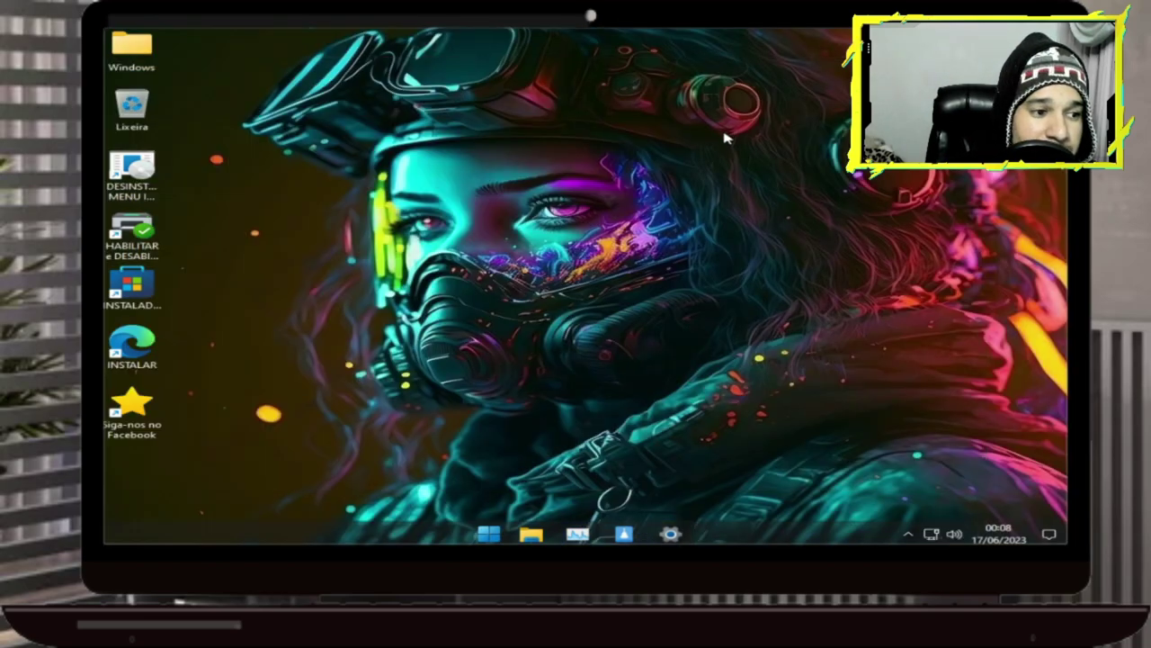
- Check the hidden tray icons and the Start menu's Windows OS folder, including its Navegador and Zip & RAR subfolders
left_click(910, 535)
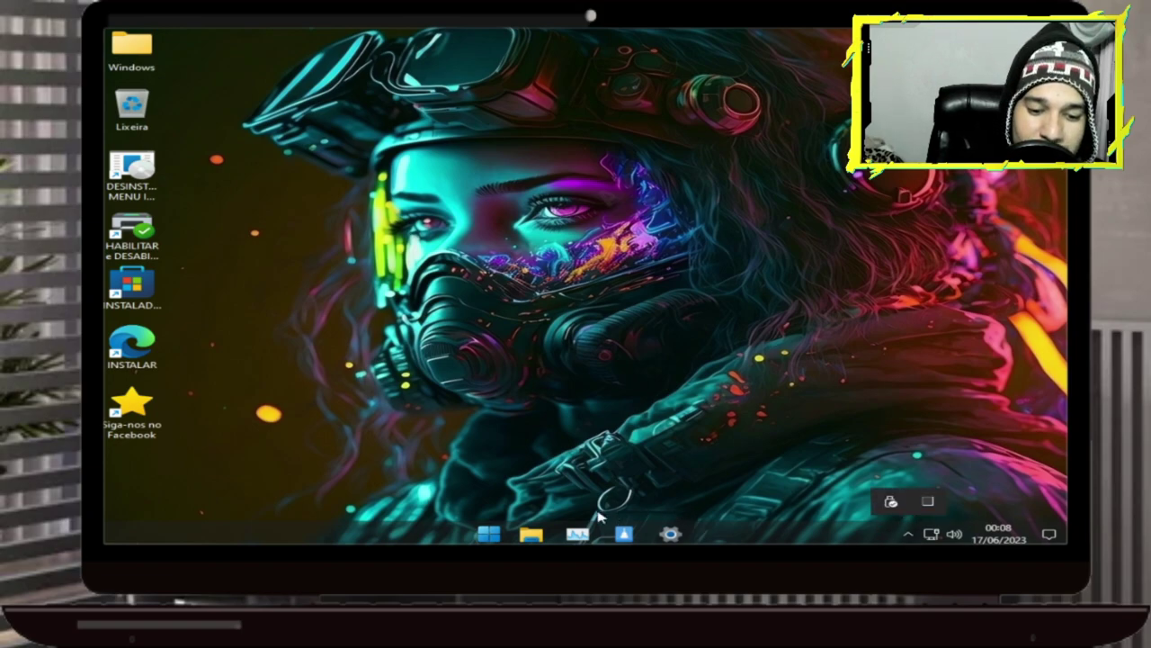
left_click(486, 533)
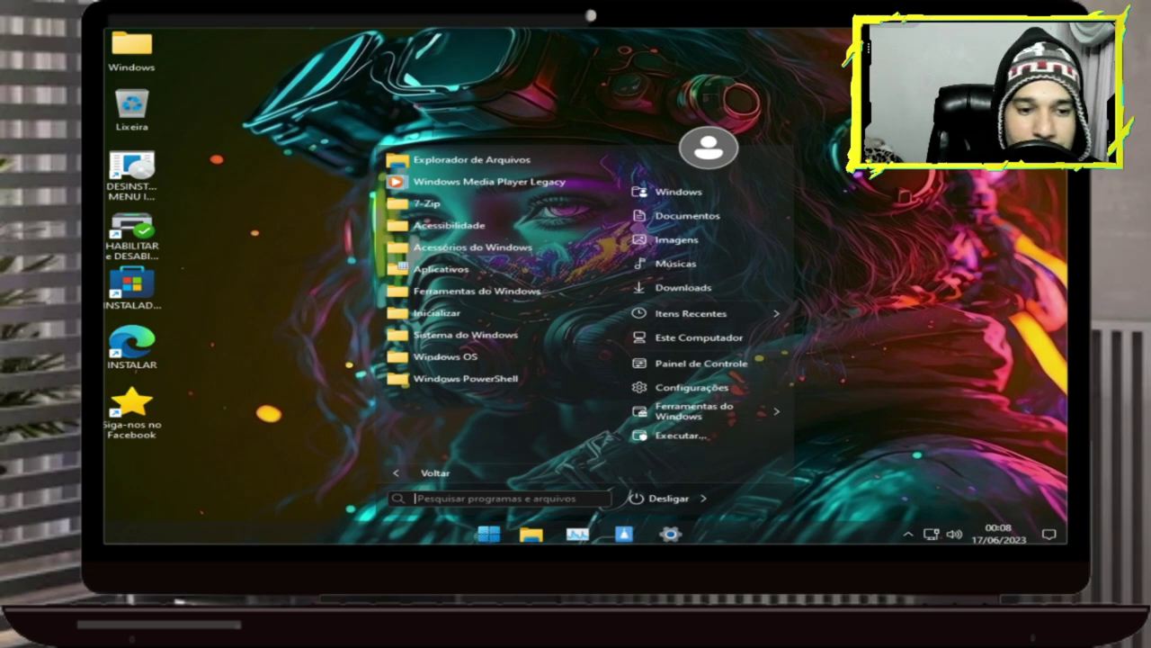
left_click(428, 358)
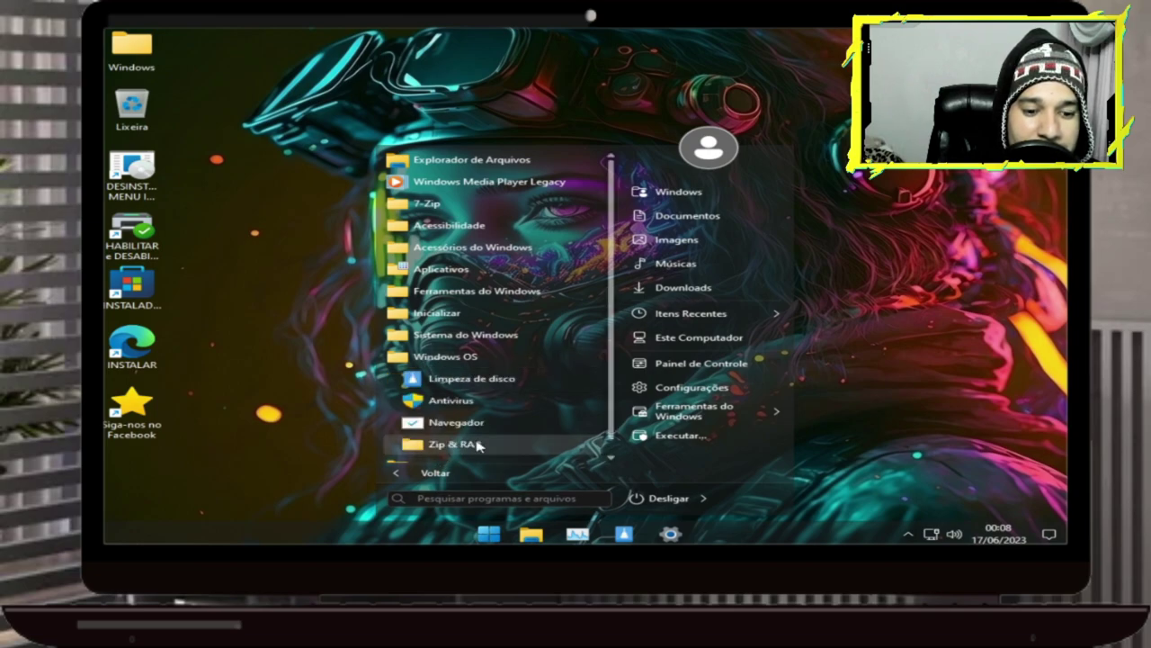
left_click(452, 403)
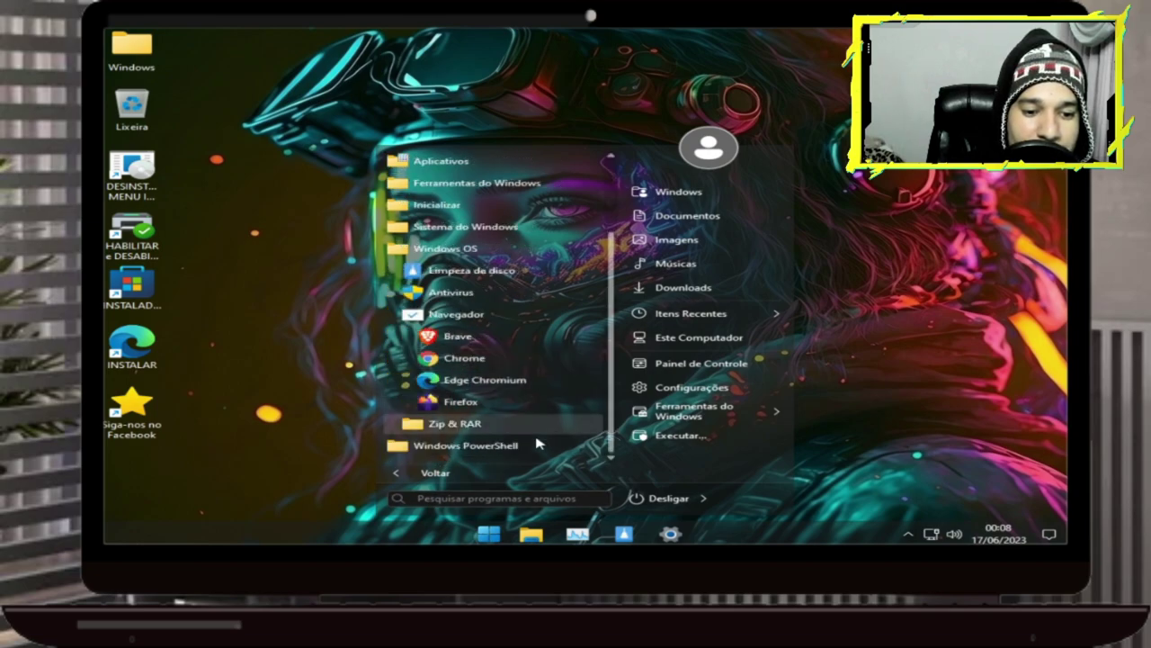
left_click(452, 425)
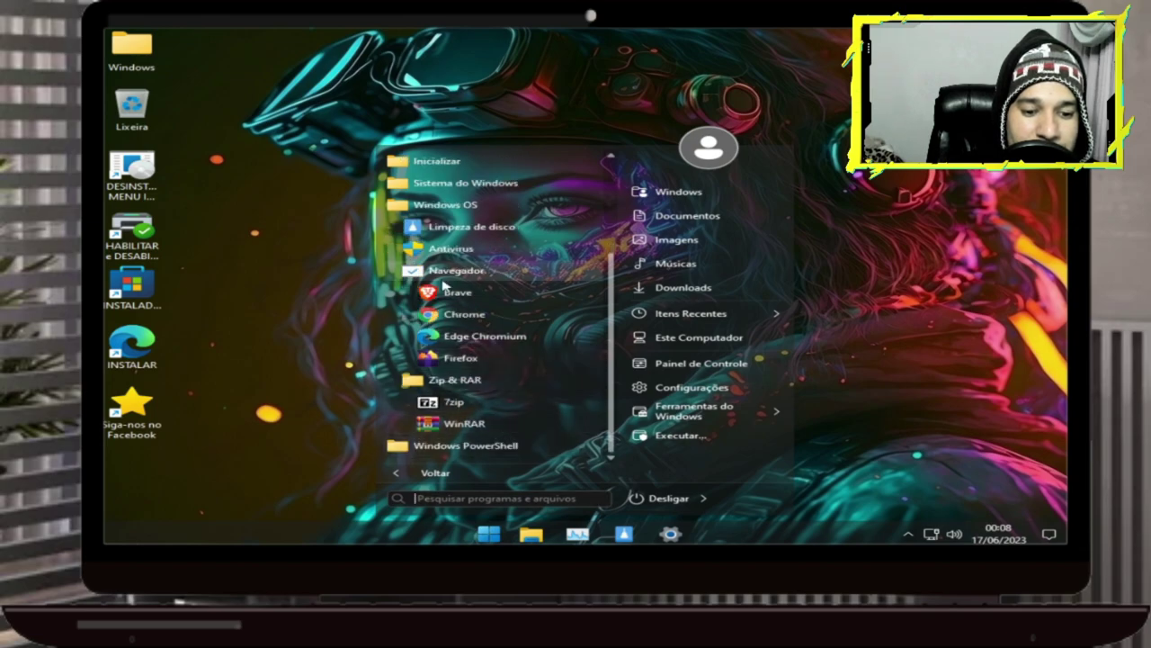
left_click(313, 235)
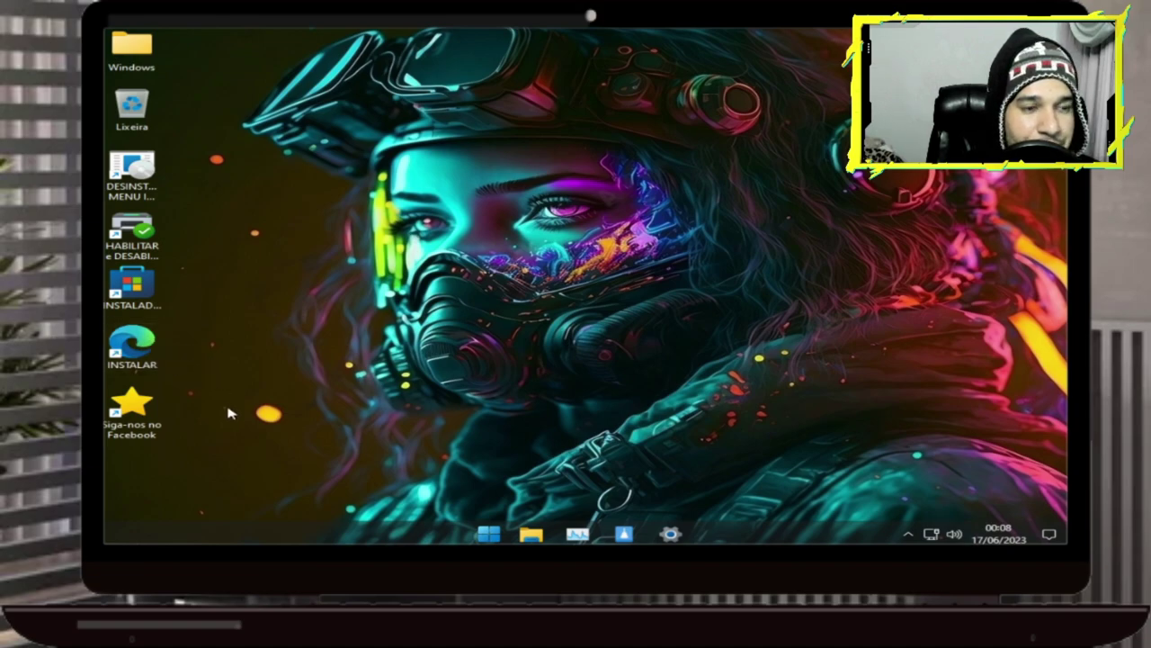
left_click(907, 534)
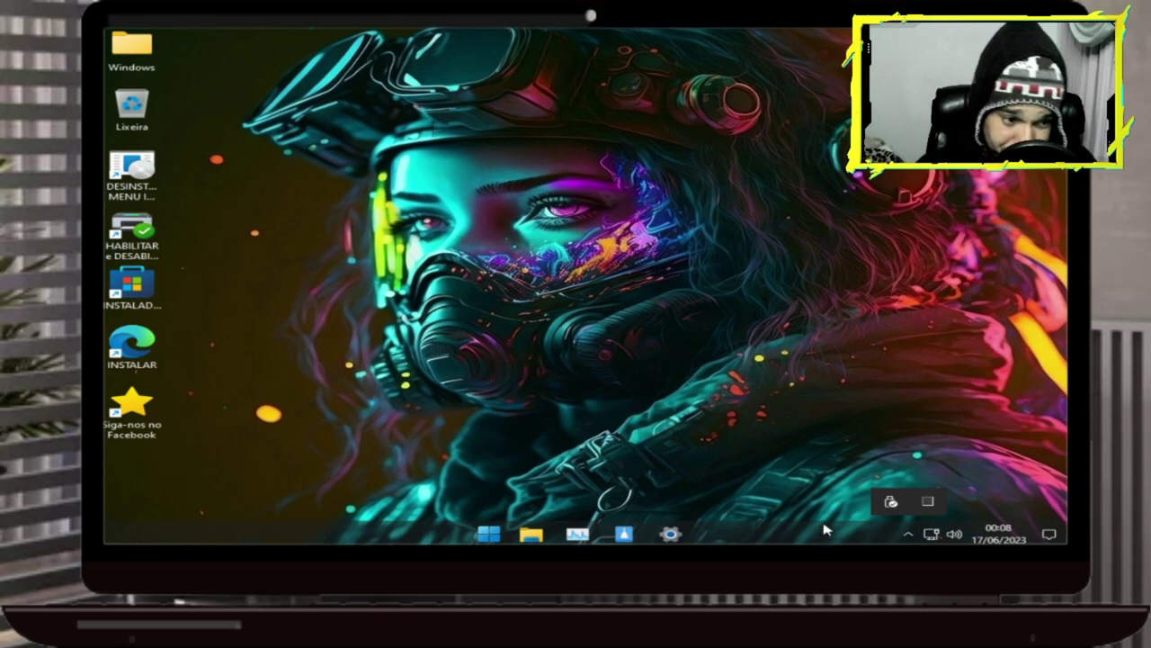